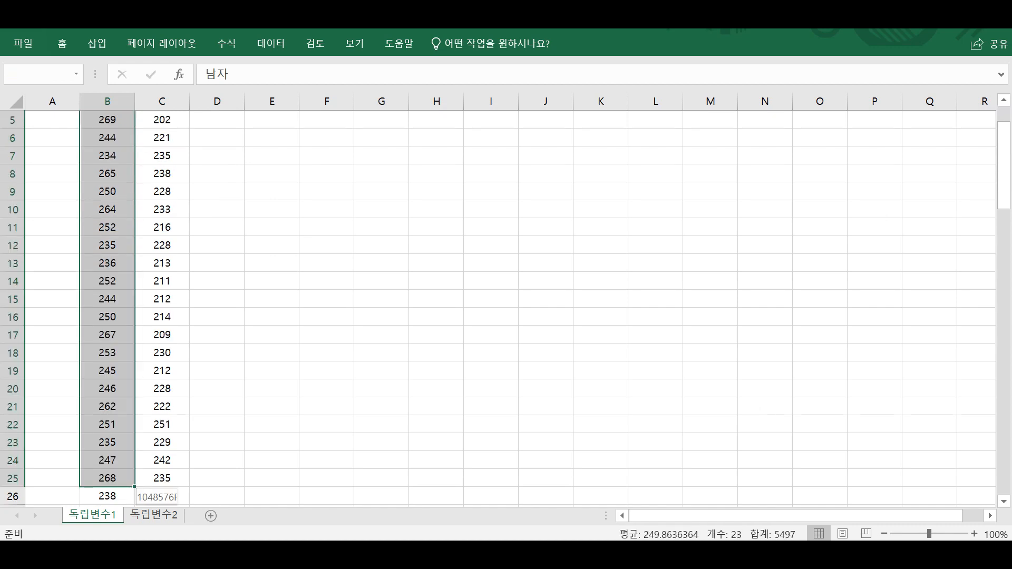
pyautogui.scroll(6, 246, 359)
pyautogui.click(224, 299)
pyautogui.click(168, 155)
pyautogui.moveTo(168, 155); pyautogui.dragTo(153, 503)
pyautogui.scroll(3, 332, 300)
pyautogui.click(286, 176)
pyautogui.click(247, 142)
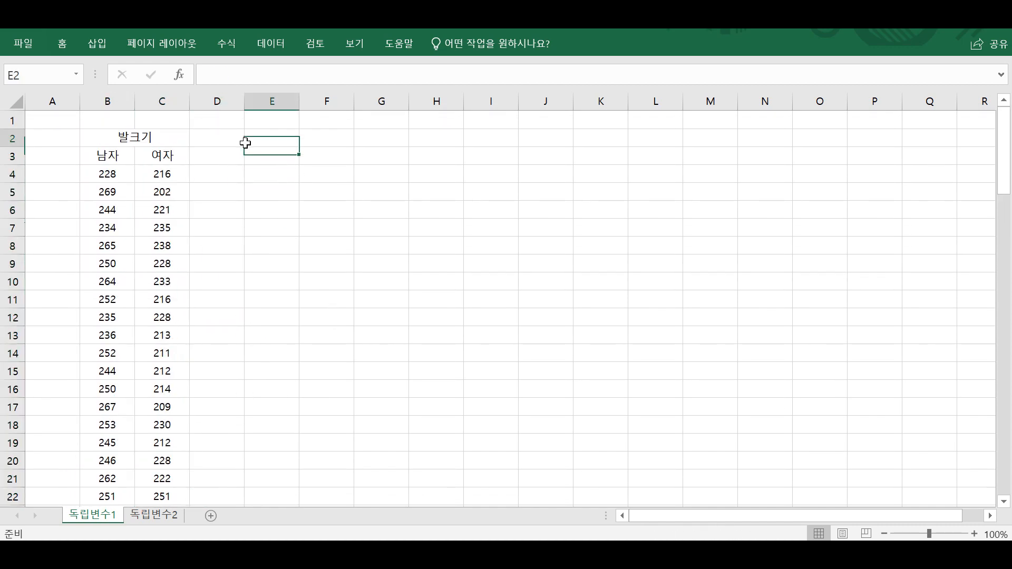
pyautogui.click(276, 49)
pyautogui.click(901, 59)
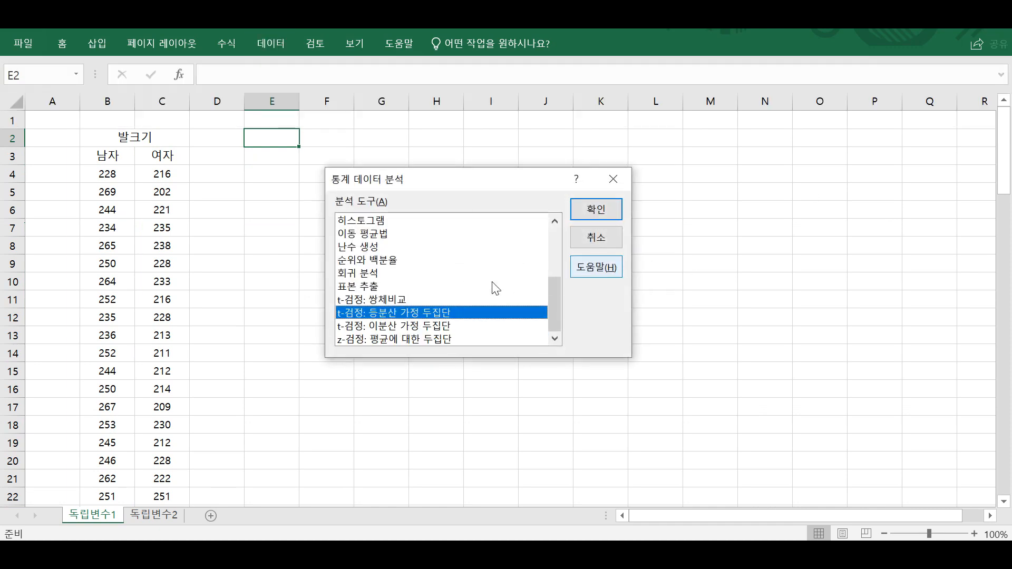
pyautogui.click(618, 204)
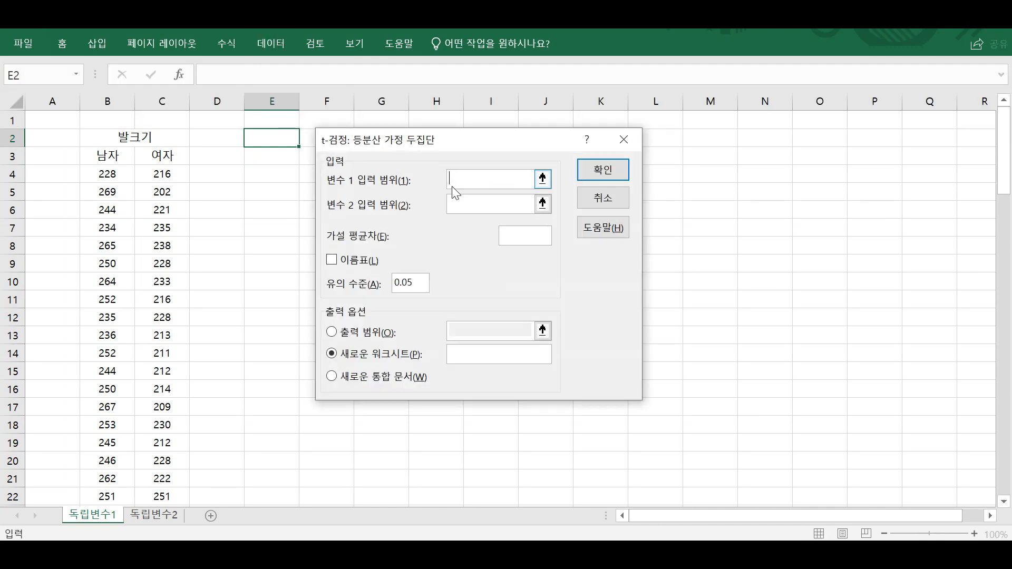
pyautogui.moveTo(111, 174); pyautogui.dragTo(96, 368)
pyautogui.press('Tab')
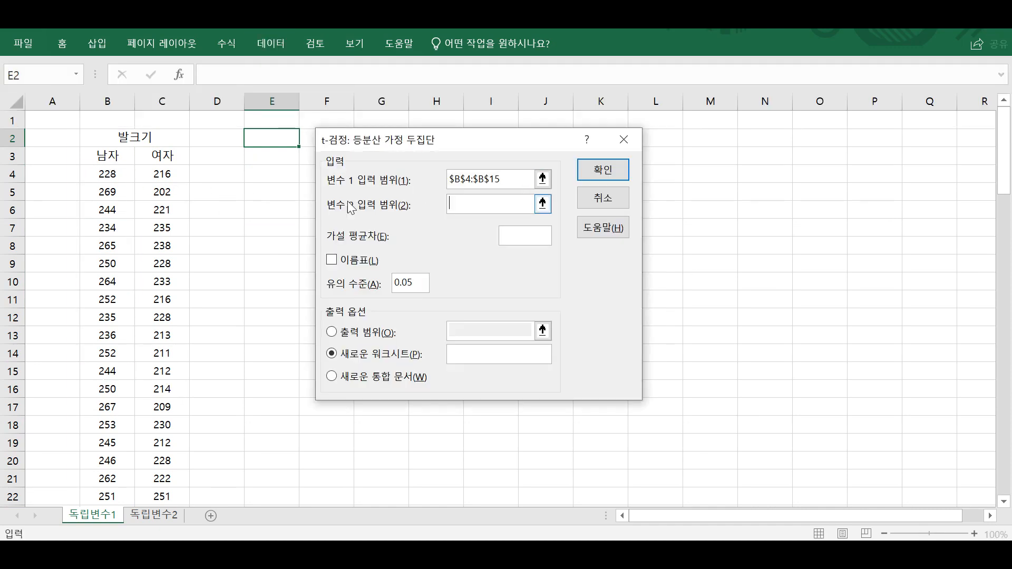
pyautogui.moveTo(152, 172); pyautogui.dragTo(158, 390)
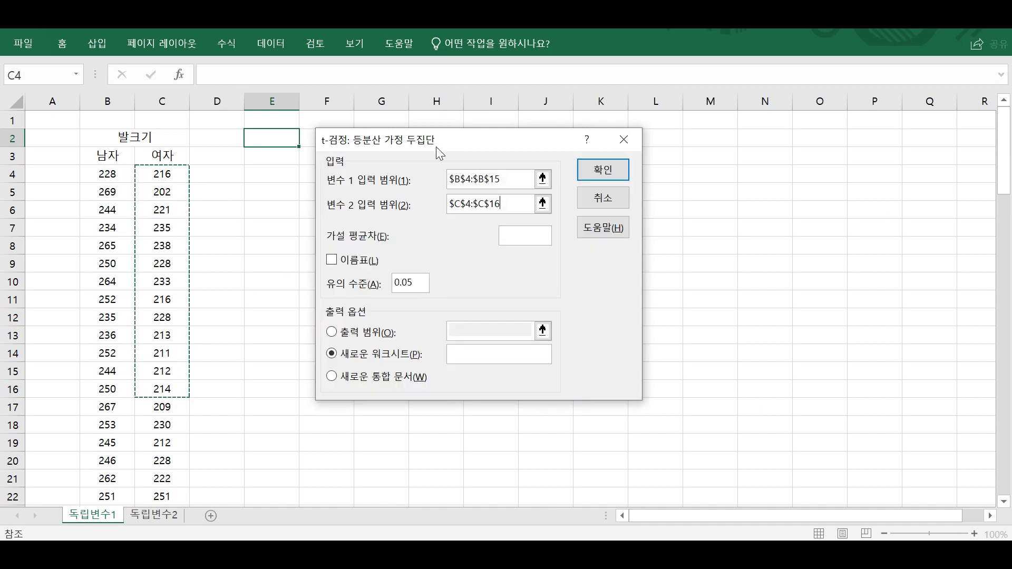
pyautogui.press('Escape')
pyautogui.click(412, 153)
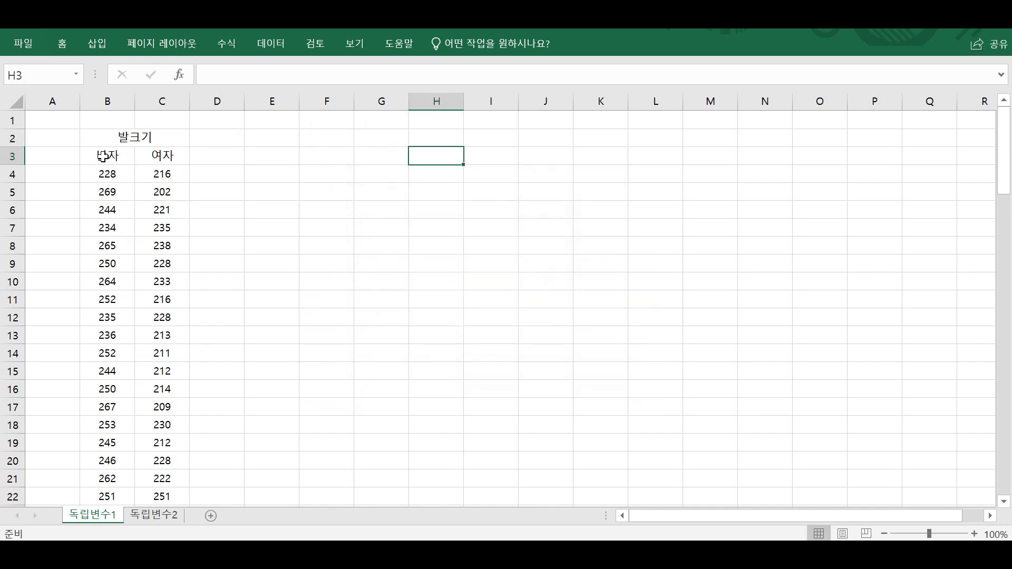
# Copy the 남자 and 여자 columns with their headers from B3:C50 and paste them starting at J3.
pyautogui.moveTo(103, 156); pyautogui.dragTo(179, 363)
pyautogui.click(179, 363)
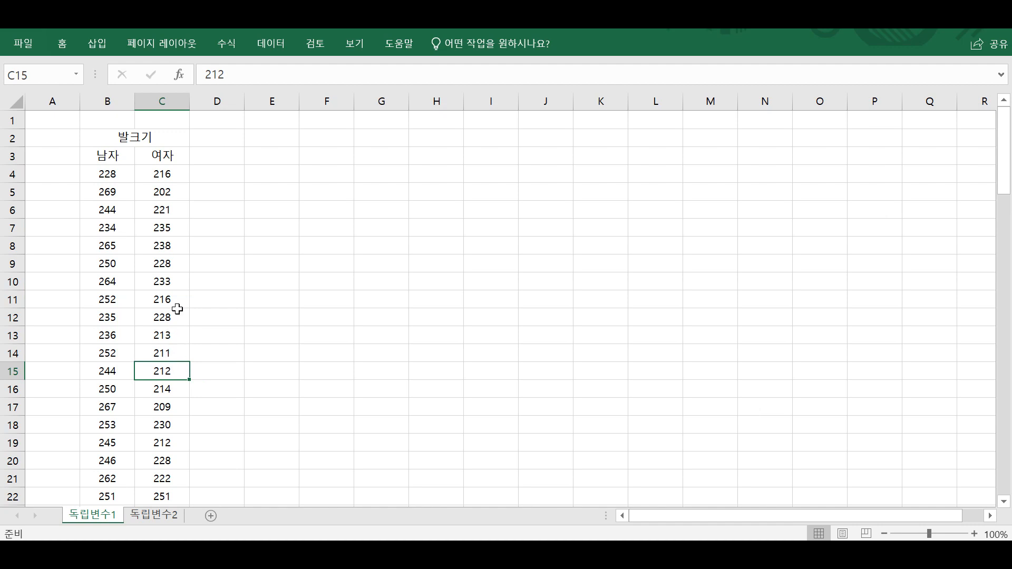
pyautogui.moveTo(120, 173); pyautogui.dragTo(145, 154)
pyautogui.hotkey('ctrl', 'shift', 'Down')
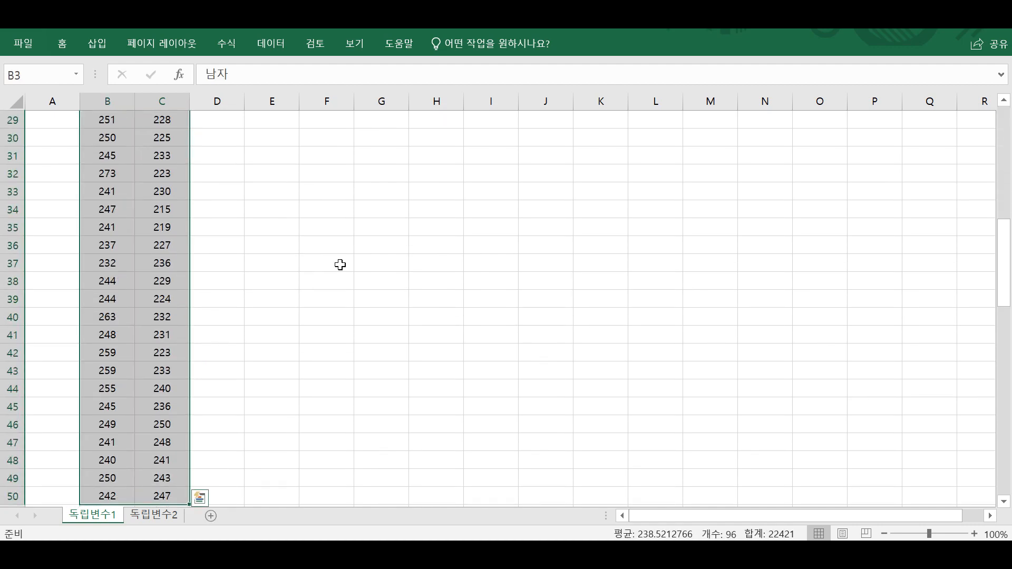
pyautogui.hotkey('ctrl', 'c')
pyautogui.scroll(6, 356, 282)
pyautogui.scroll(5, 357, 281)
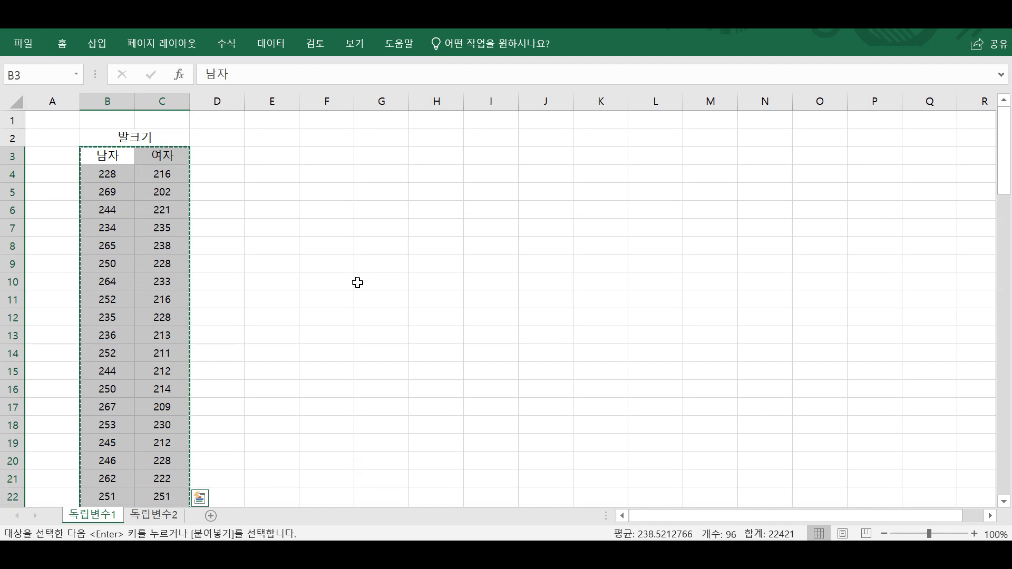
pyautogui.click(533, 153)
pyautogui.hotkey('ctrl', 'v')
pyautogui.press('Escape')
# Enter 남자 in I4 and fill it down column I alongside the copied male data.
pyautogui.click(501, 176)
pyautogui.write('남자')
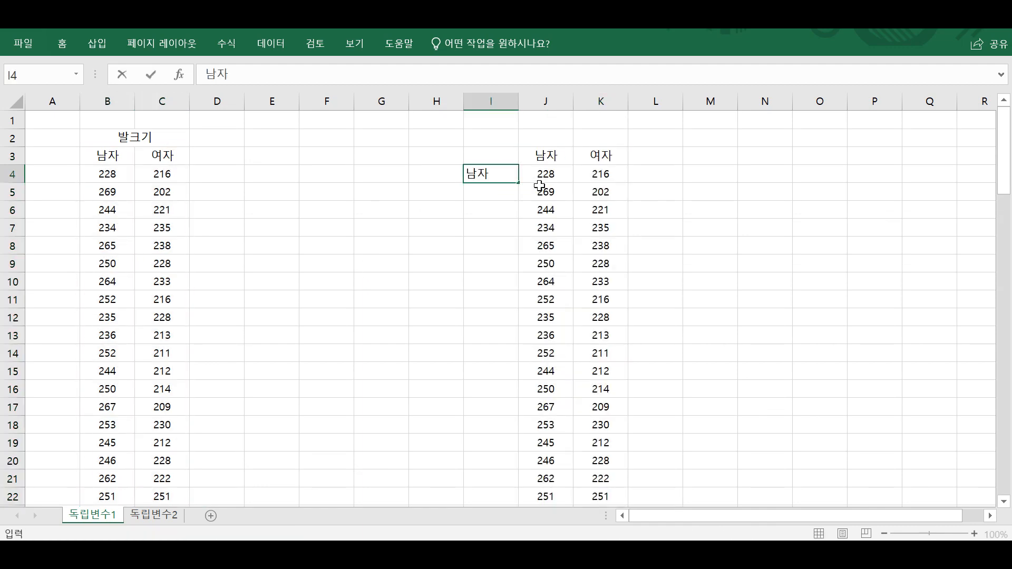
pyautogui.press('Return')
pyautogui.click(504, 172)
pyautogui.doubleClick(518, 182)
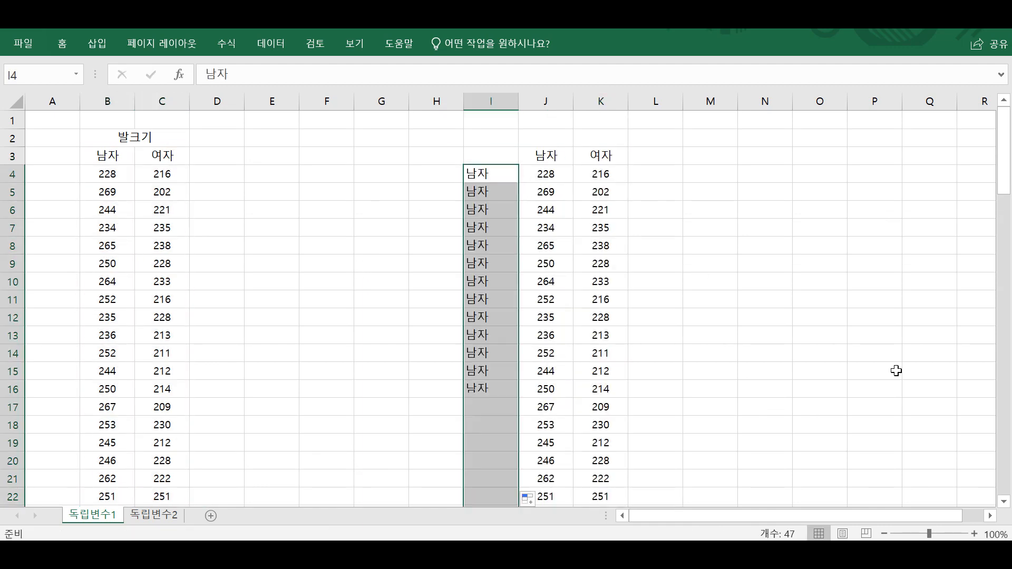
# Insert a blank column before the copied 여자 data, enter 여자 in K4 and fill it down column K.
pyautogui.rightClick(612, 105)
pyautogui.click(599, 187)
pyautogui.click(611, 179)
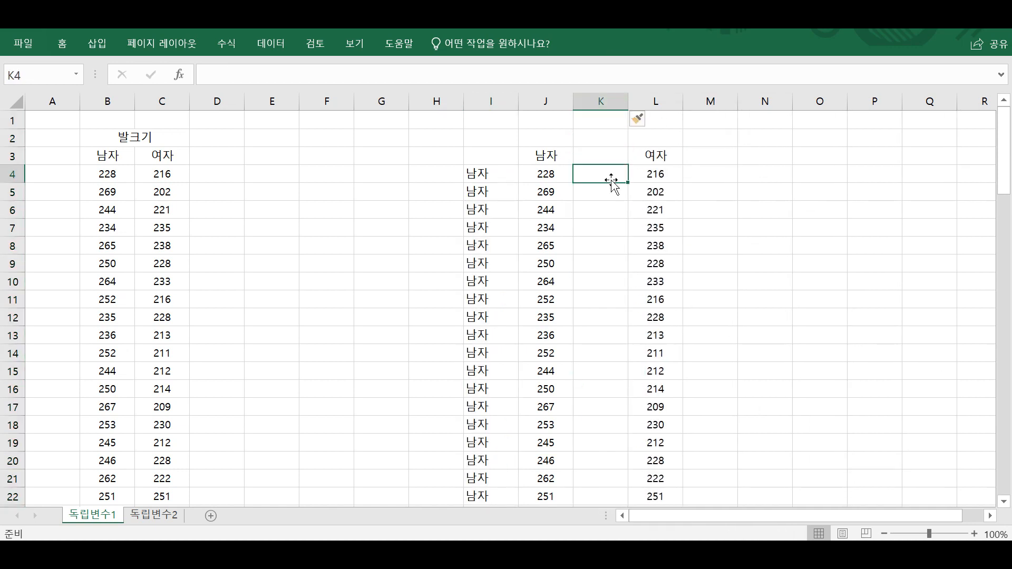
pyautogui.write('여자')
pyautogui.press('Return')
pyautogui.click(617, 175)
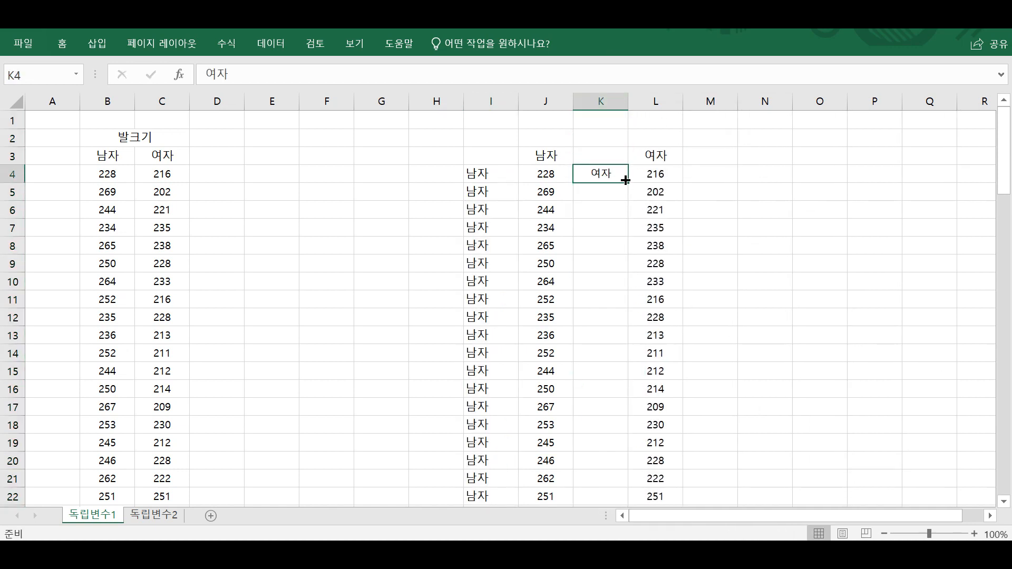
pyautogui.doubleClick(628, 183)
# Replace the 남자 labels in column I with m, from I4 down to the end of the data.
pyautogui.press('Left')
pyautogui.press('Left')
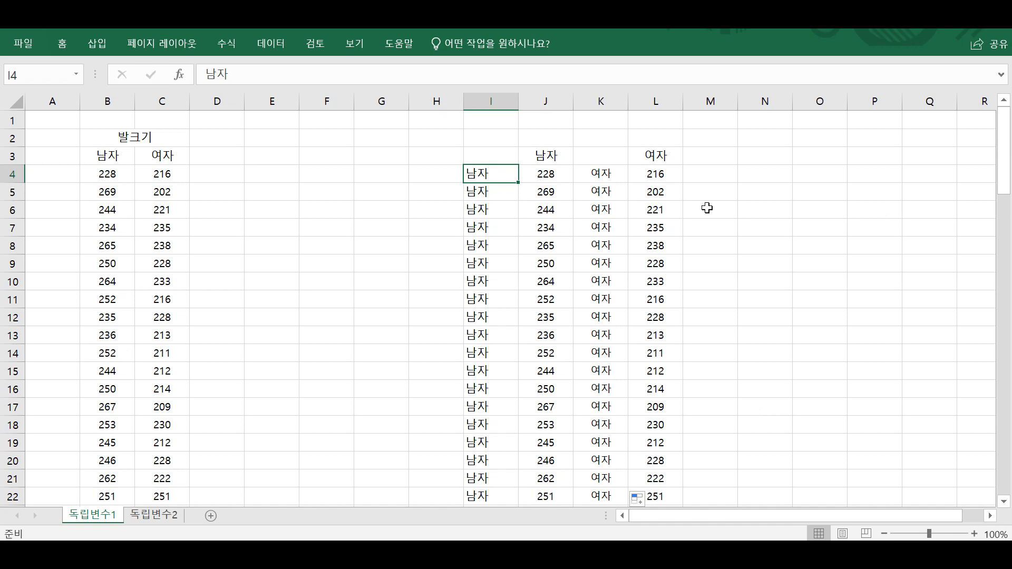
pyautogui.write('mal')
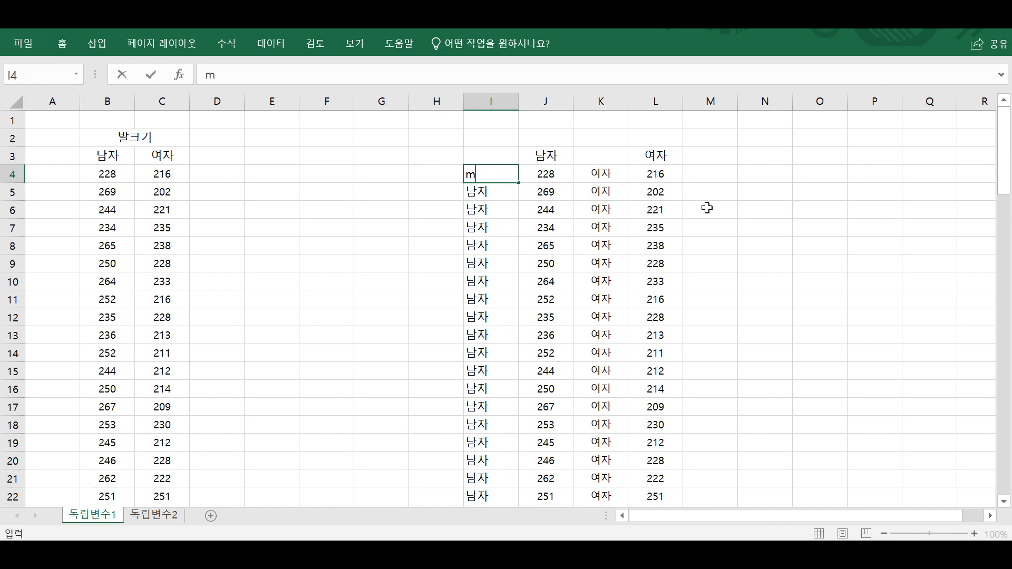
pyautogui.press('Return')
pyautogui.click(495, 174)
pyautogui.doubleClick(518, 183)
# Replace the 여자 labels in column K with f, from K4 down to the end of the data.
pyautogui.click(584, 172)
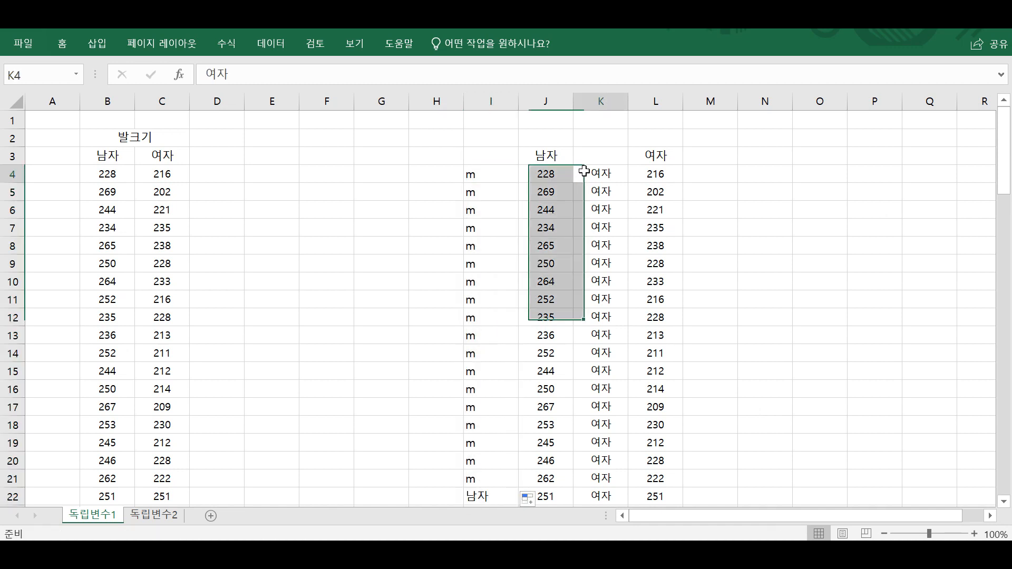
pyautogui.write('female')
pyautogui.press('BackSpace')
pyautogui.press('BackSpace')
pyautogui.press('BackSpace')
pyautogui.press('BackSpace')
pyautogui.press('BackSpace')
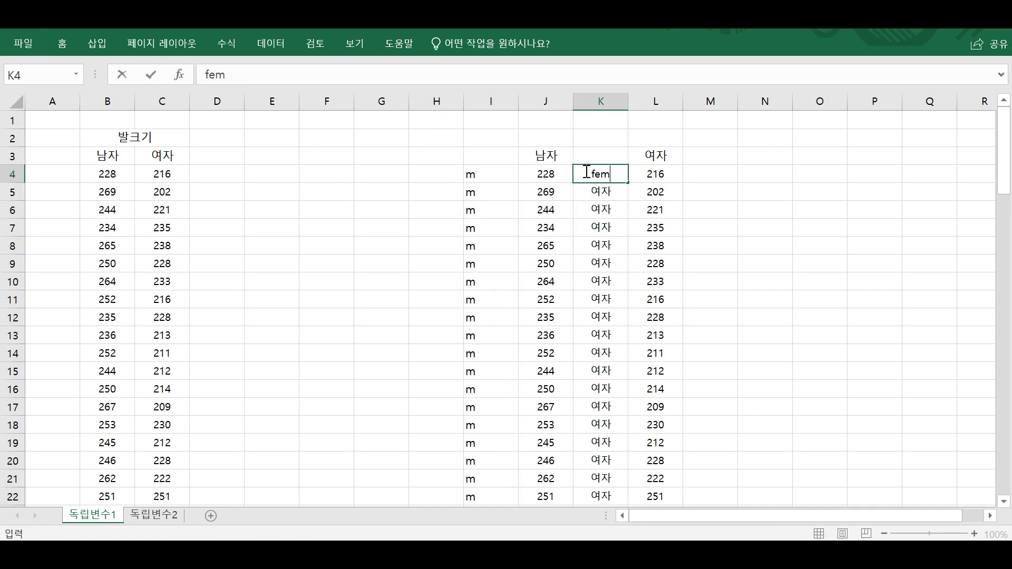
pyautogui.press('Return')
pyautogui.click(585, 172)
pyautogui.doubleClick(627, 183)
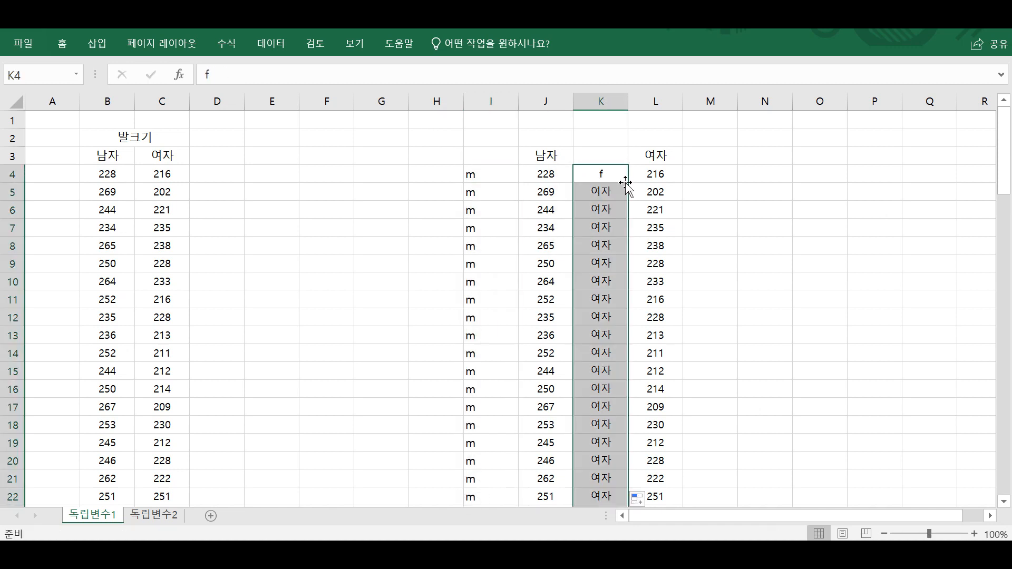
# Move the f labels and female foot sizes in K4:L50 below the male data, starting at I51.
pyautogui.moveTo(619, 177); pyautogui.dragTo(655, 476)
pyautogui.hotkey('ctrl', 'c')
pyautogui.scroll(9, 589, 441)
pyautogui.scroll(-11, 589, 440)
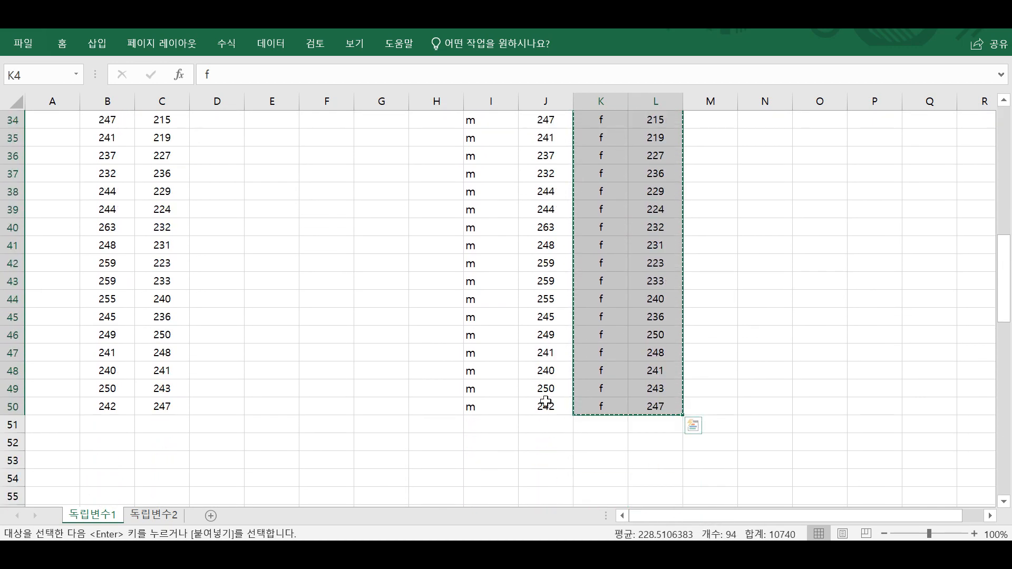
pyautogui.click(483, 422)
pyautogui.hotkey('ctrl', 'v')
# Delete the contents of column L to remove the leftover 여자 header.
pyautogui.scroll(12, 664, 404)
pyautogui.click(656, 100)
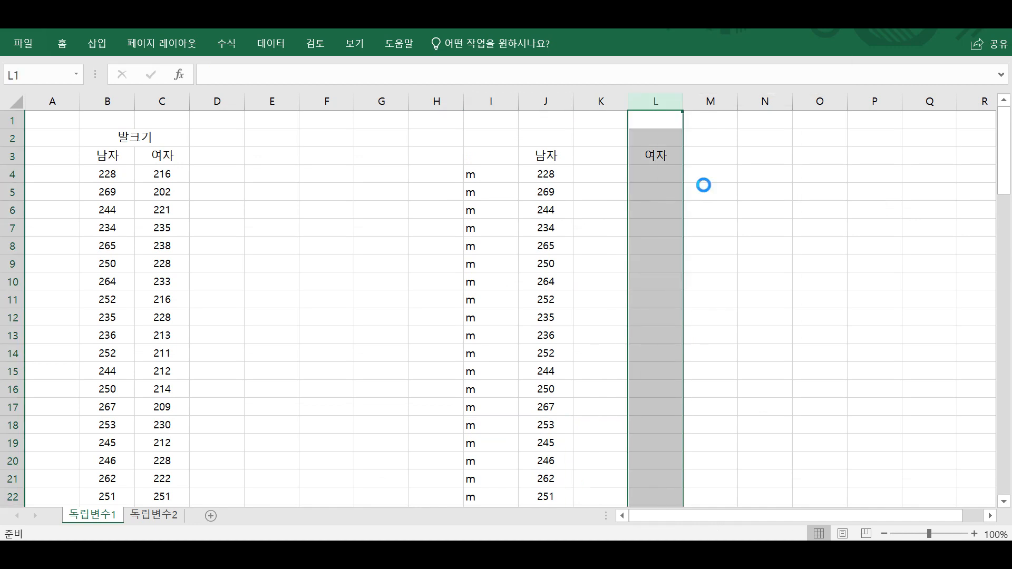
pyautogui.press('Delete')
# Enter the header 성별 in I3 and change the header in J3 to 발크기.
pyautogui.click(490, 154)
pyautogui.moveTo(496, 154); pyautogui.dragTo(513, 173)
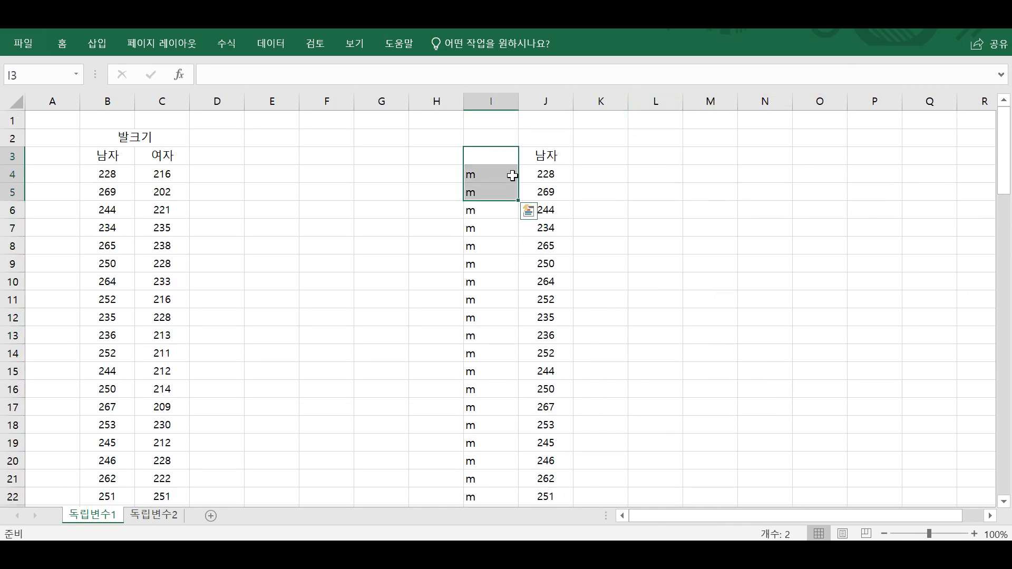
pyautogui.click(504, 156)
pyautogui.write('서ㅇ별')
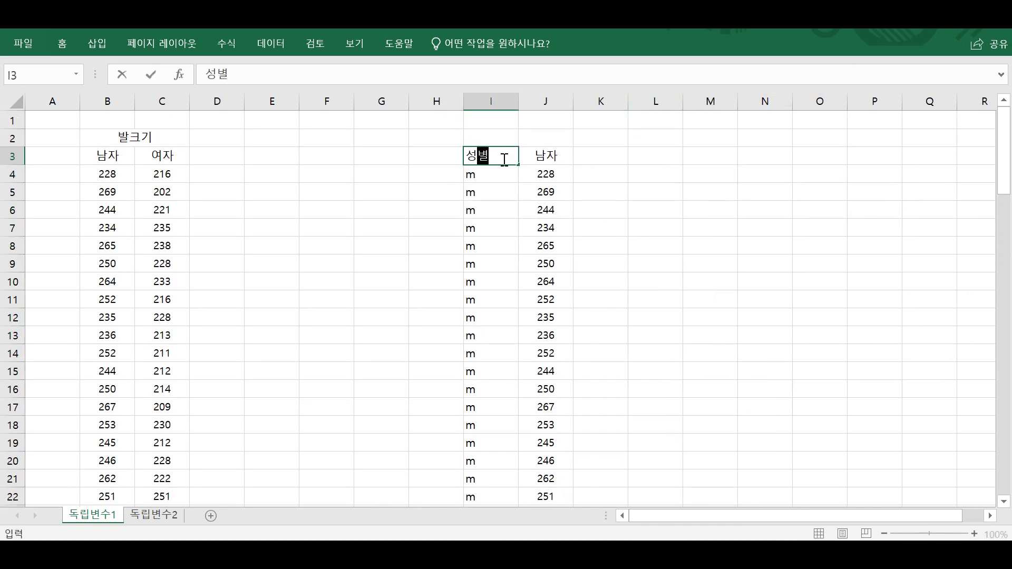
pyautogui.press('Return')
pyautogui.click(502, 157)
pyautogui.press('Right')
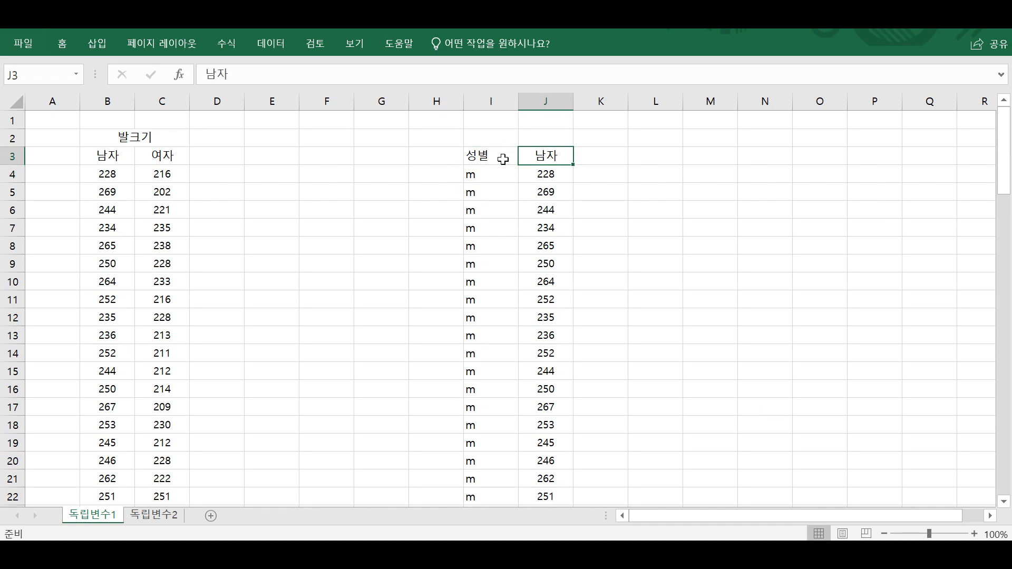
pyautogui.write('발크기')
pyautogui.press('Return')
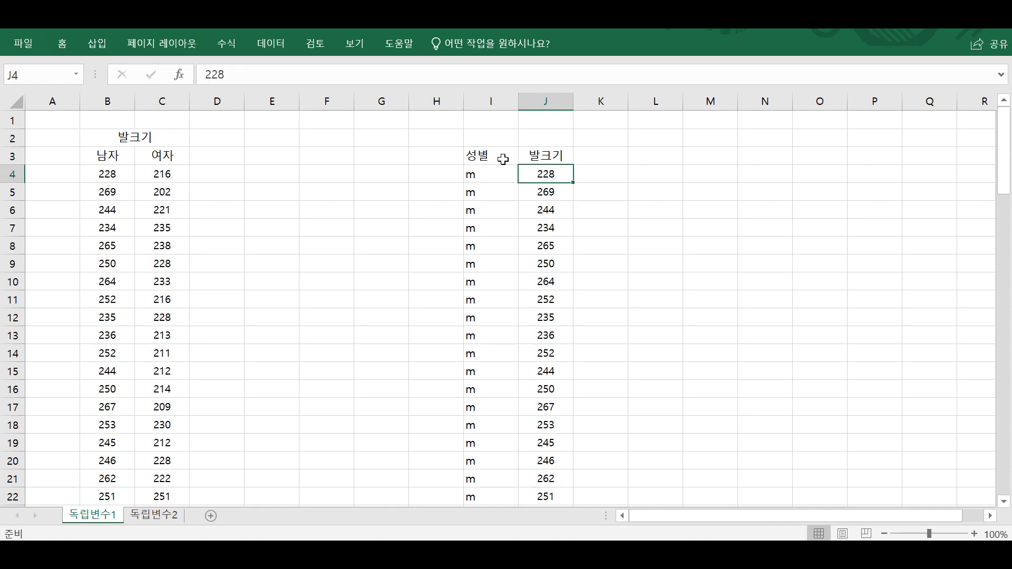
pyautogui.click(381, 174)
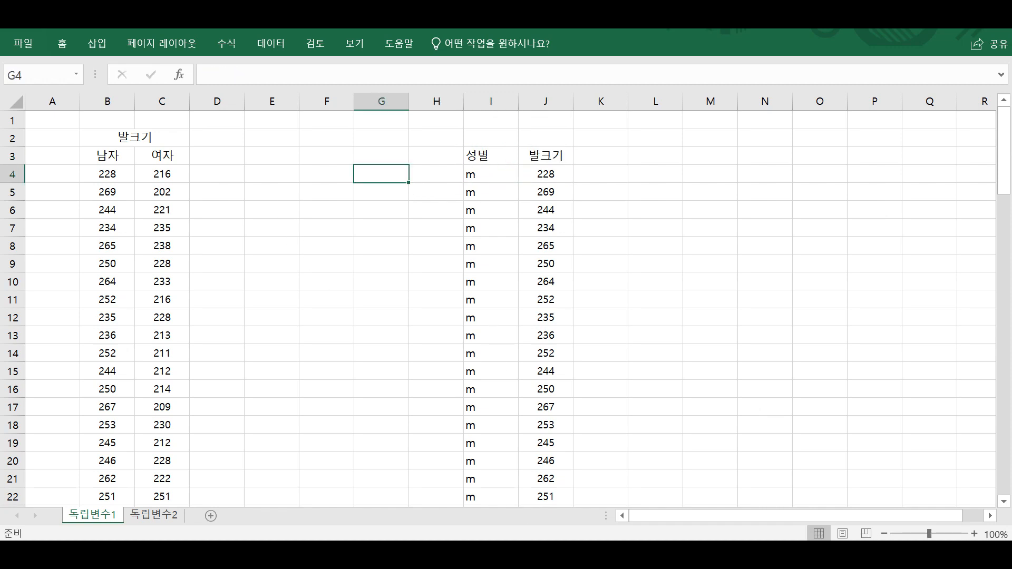
# Switch to Notepad and write the lines "독립변수 : 성별(범주형데이터)" and "종속변수 : 발크기(연속형데이터)".
pyautogui.moveTo(637, 124); pyautogui.dragTo(684, 119)
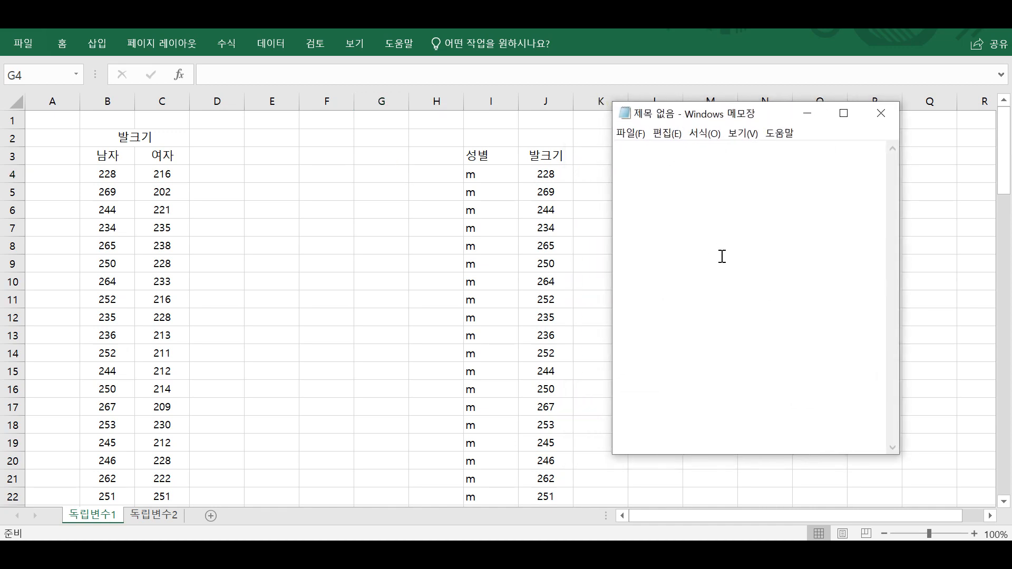
pyautogui.press('Return')
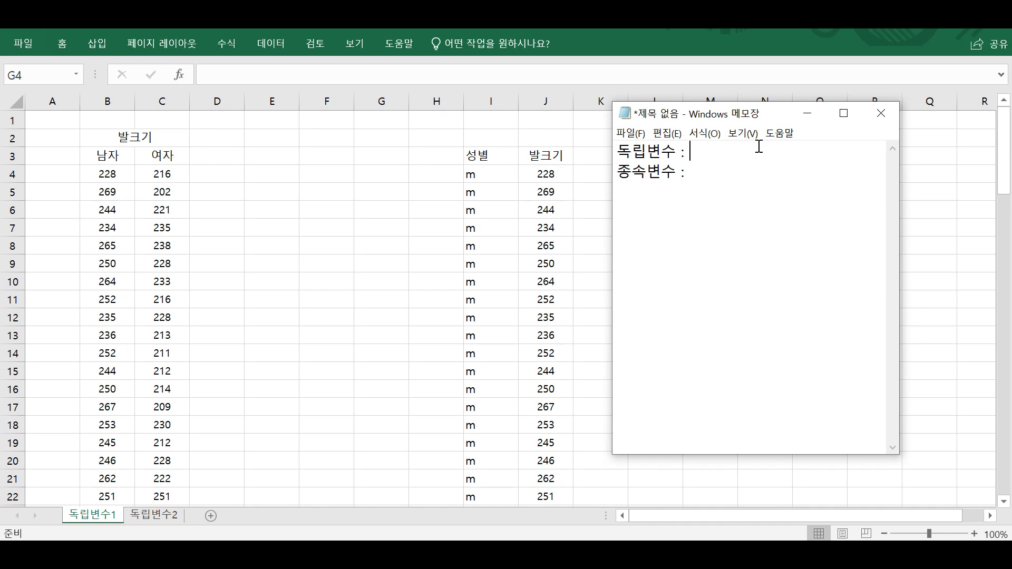
pyautogui.write('성별(범주형데이터)')
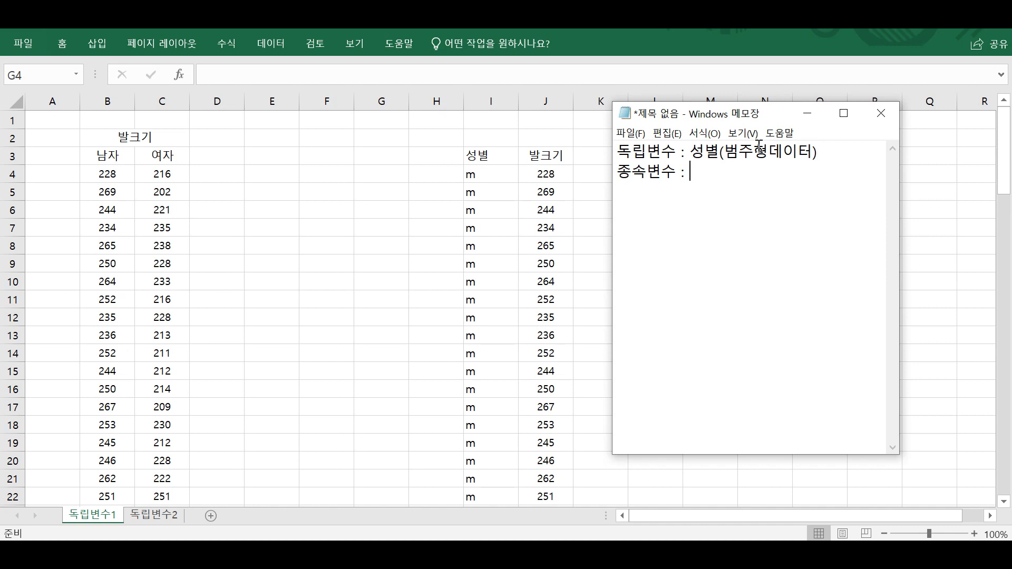
pyautogui.write('발크기9연속형')
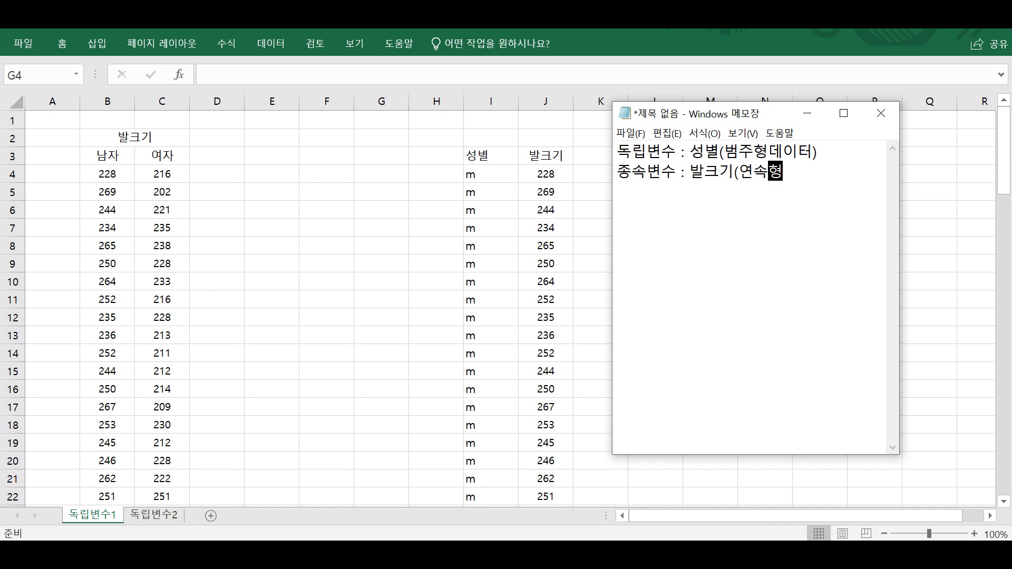
pyautogui.write('데이터)')
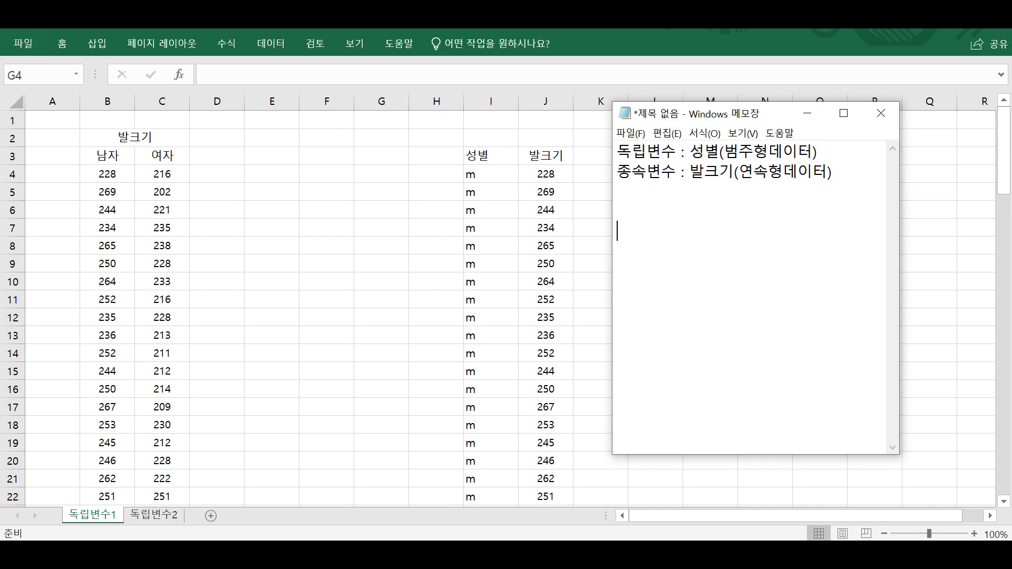
pyautogui.write('<ㅅrja')
# Add the heading "<t검정>" below the two variable lines, separated by two blank lines.
pyautogui.press('BackSpace')
pyautogui.press('BackSpace')
pyautogui.press('BackSpace')
pyautogui.press('Hangul')
pyautogui.write('검정>')
pyautogui.press('Return')
# Under the <t검정> heading, write the lines "독립변수 : 범주형데이터" and "종속변수 : 연속형데이터".
pyautogui.write('독립변수 :')
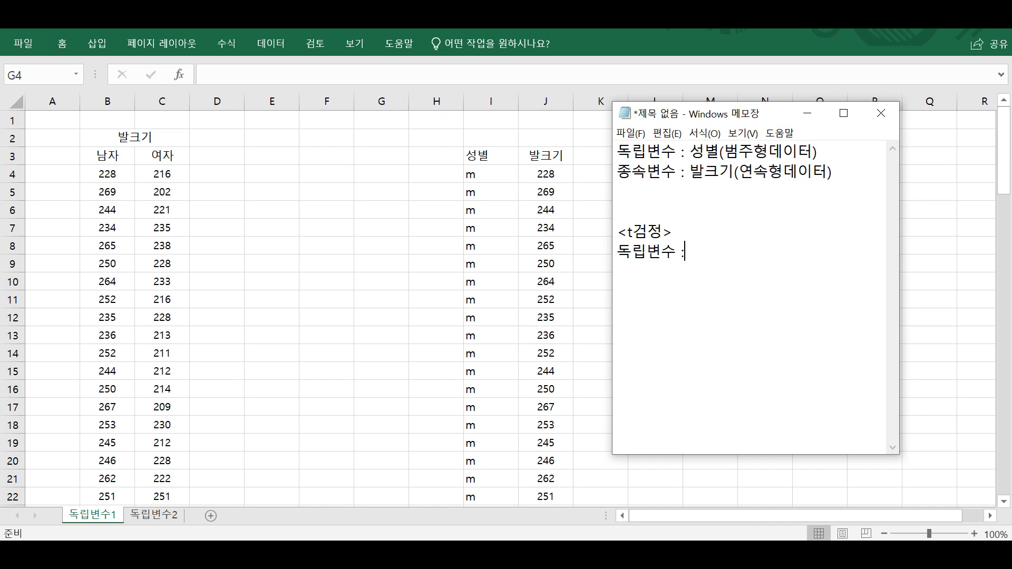
pyautogui.write(' 범주형데이터')
pyautogui.press('Return')
pyautogui.write('종')
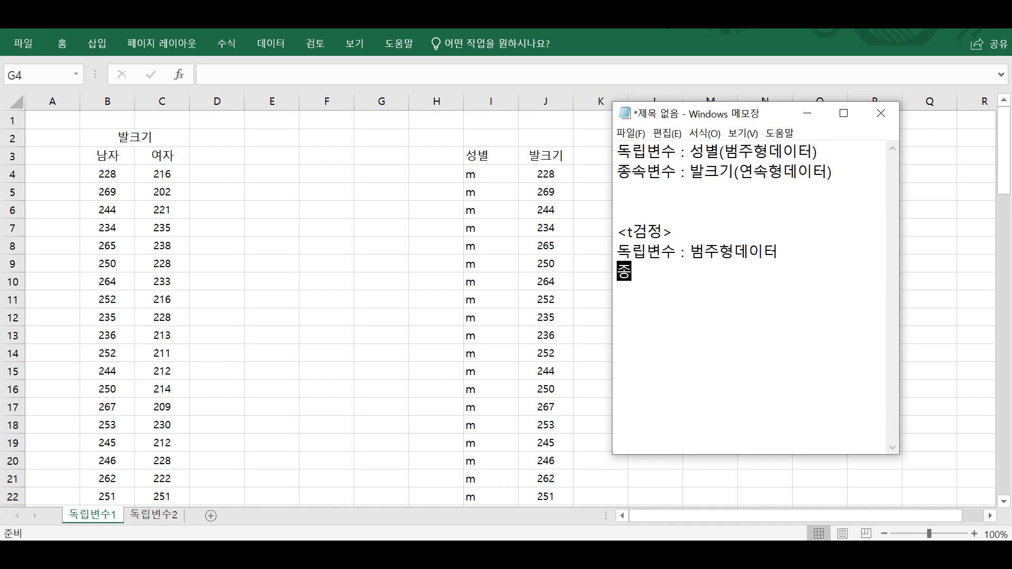
pyautogui.write('속변수 : 연속형')
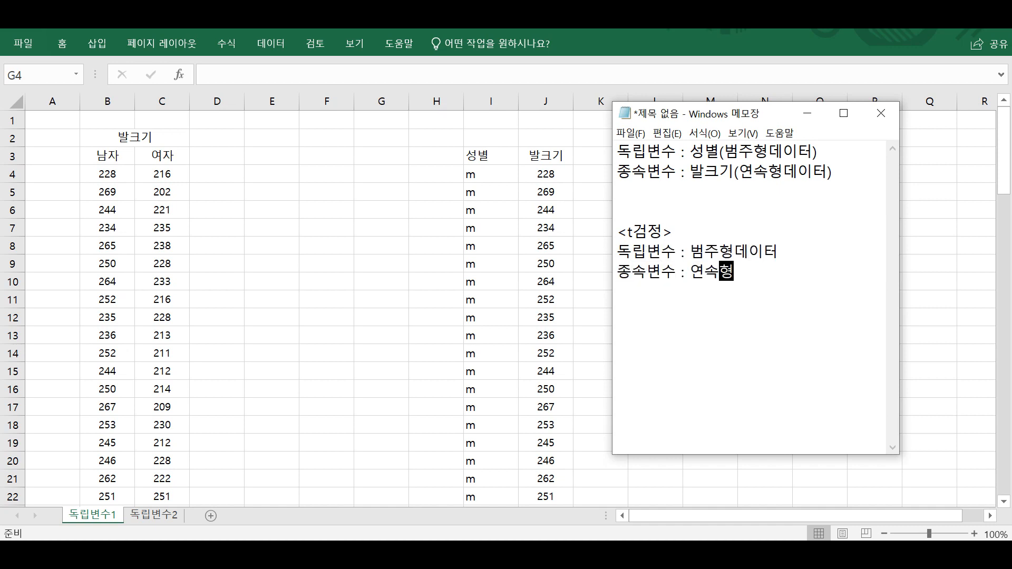
pyautogui.write('데이터')
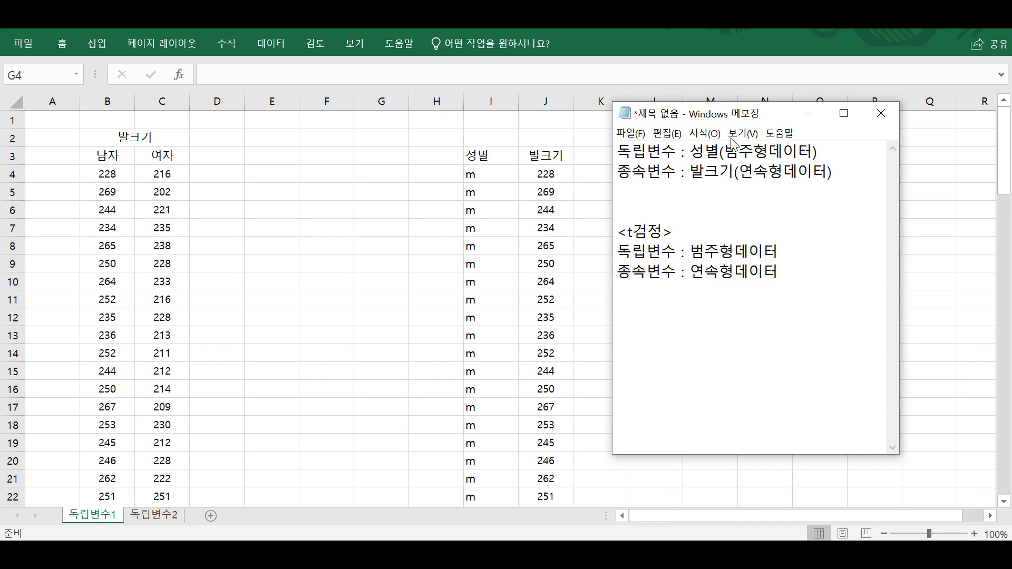
pyautogui.moveTo(804, 271); pyautogui.dragTo(599, 234)
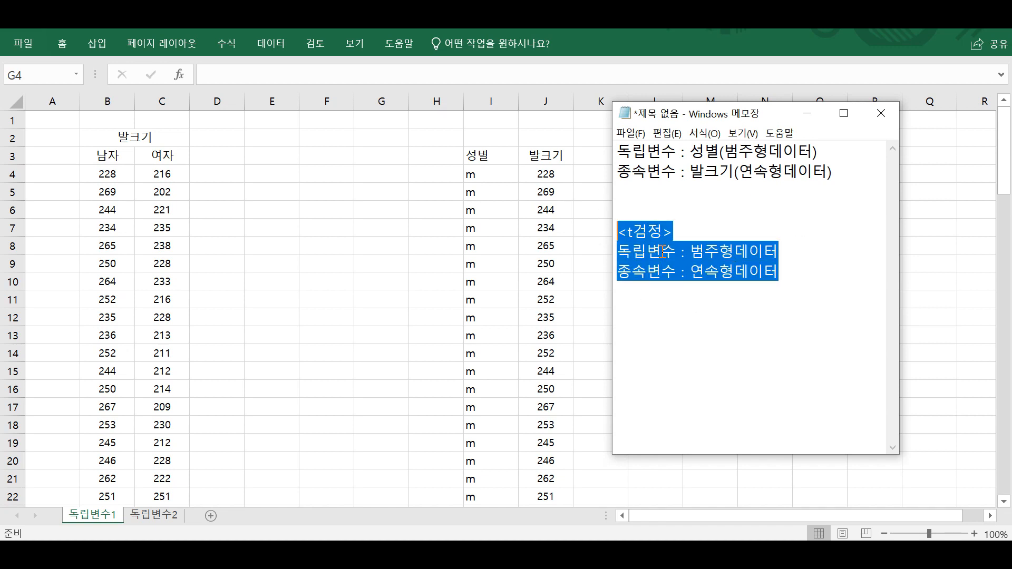
# Insert two more blank lines above the <t검정> heading in the notes.
pyautogui.click(660, 213)
pyautogui.press('Return')
pyautogui.press('Return')
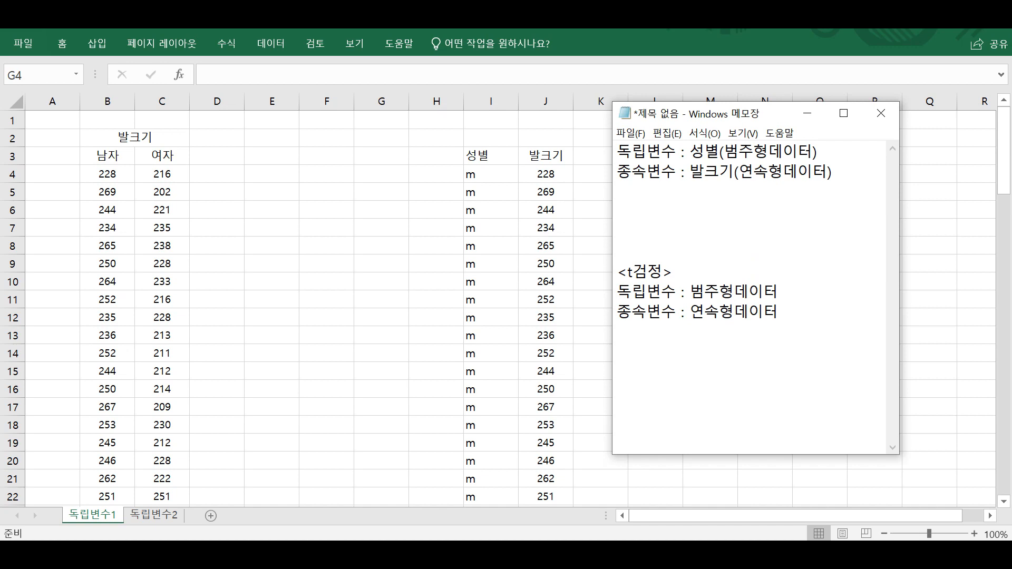
# Turn the first line into the heading "1. 독립변수" and move 성별(범주형데이터) below it after a blank line.
pyautogui.hotkey('ctrl', 'Home')
pyautogui.write('1.')
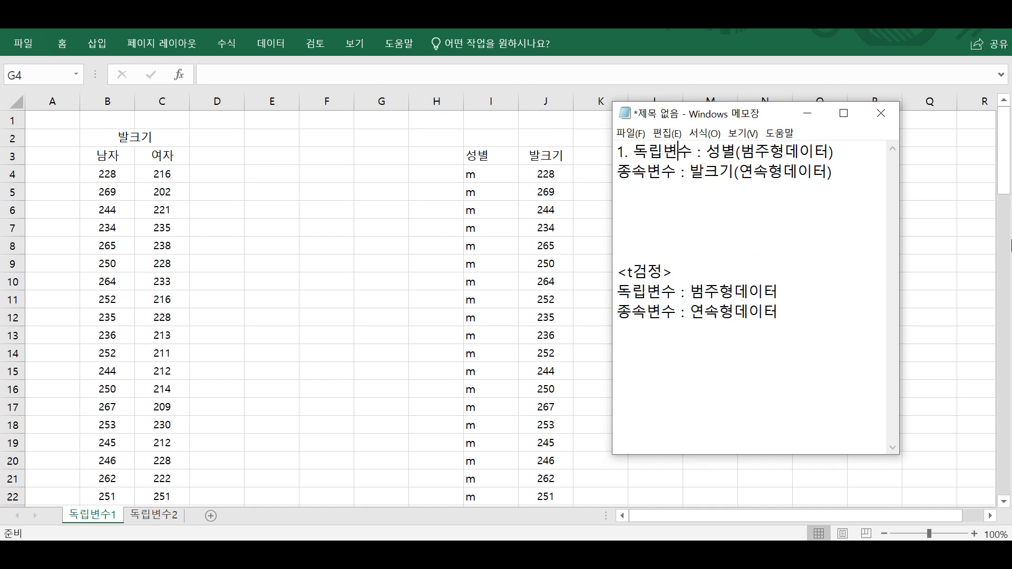
pyautogui.press('BackSpace')
pyautogui.press('BackSpace')
pyautogui.press('BackSpace')
pyautogui.press('Return')
# Insert two blank lines below 성별(범주형데이터) and complete that line with "= {남자, 여자}".
pyautogui.press('Return')
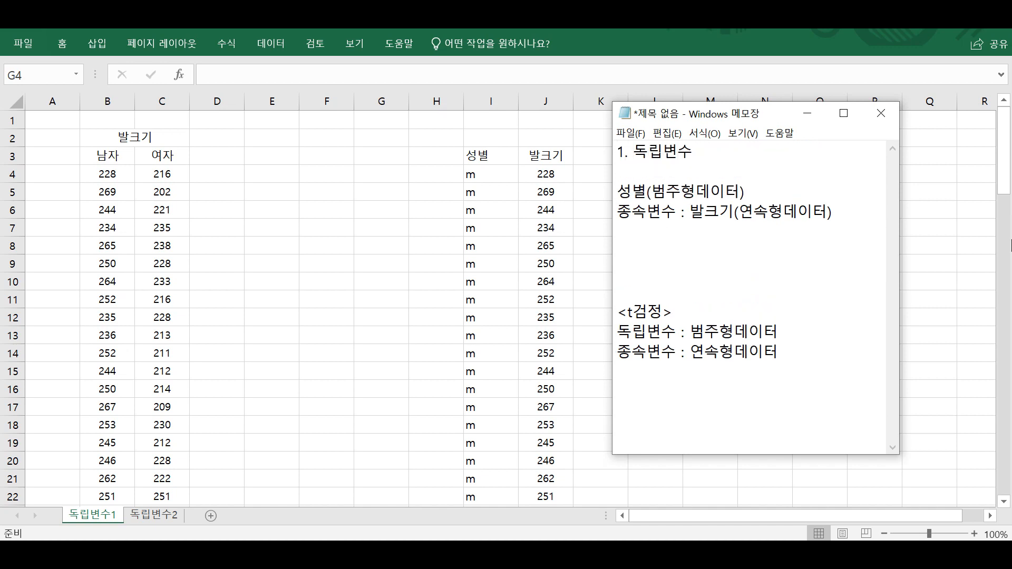
pyautogui.press('Return')
pyautogui.press('Return')
pyautogui.press('Up')
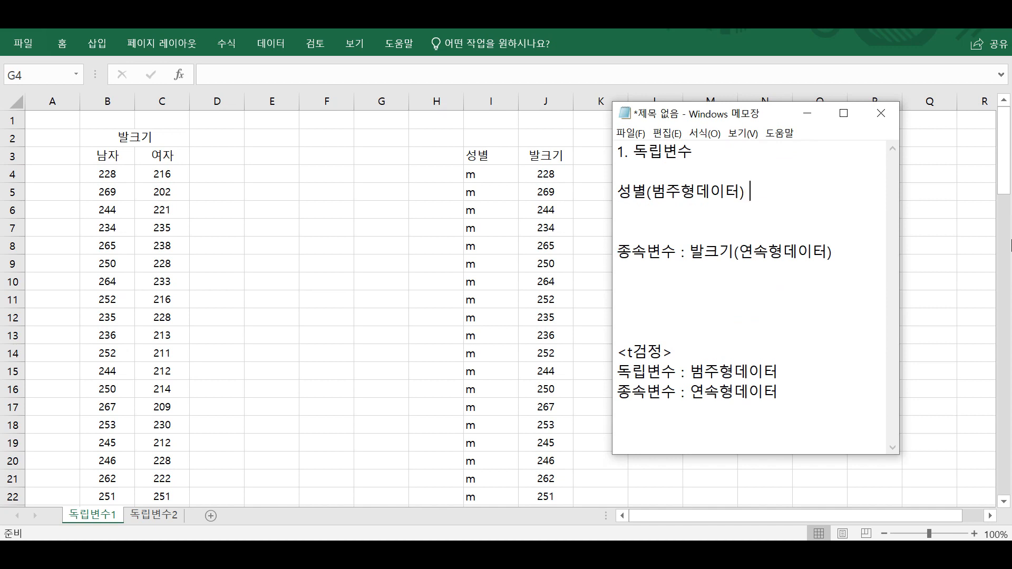
pyautogui.write('남자, 여자}')
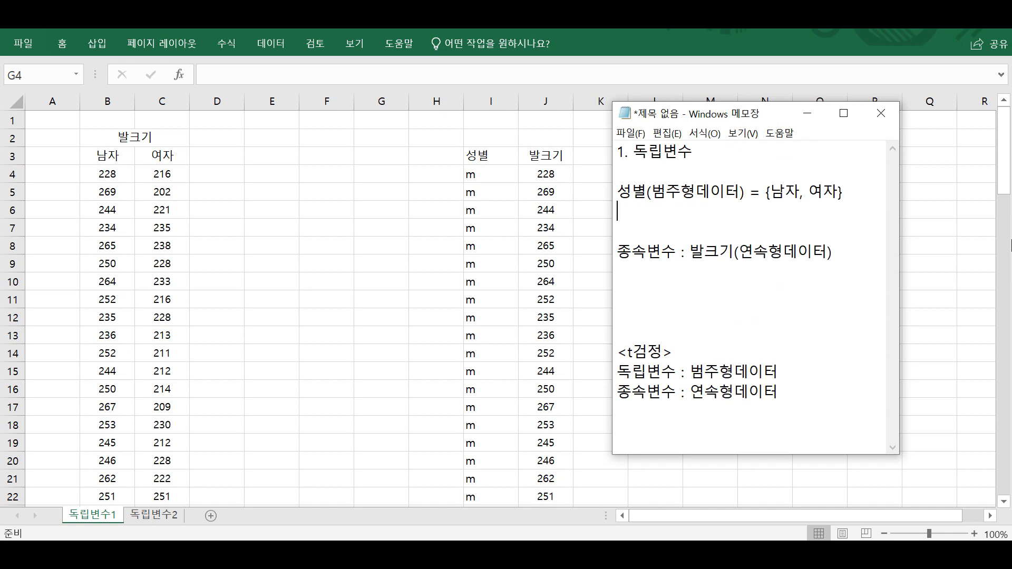
# Make the heading "2. 종속변수" and write "발크기(연속형데이터) = { }" below it after a blank line.
pyautogui.press('Down')
pyautogui.write('2.')
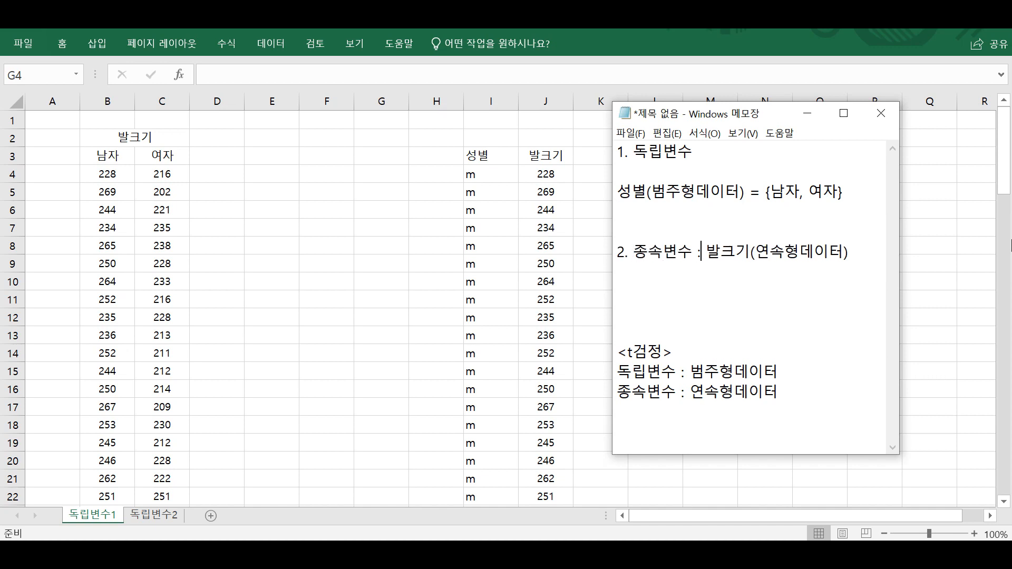
pyautogui.press('BackSpace')
pyautogui.press('BackSpace')
pyautogui.press('BackSpace')
pyautogui.press('Return')
pyautogui.press('Return')
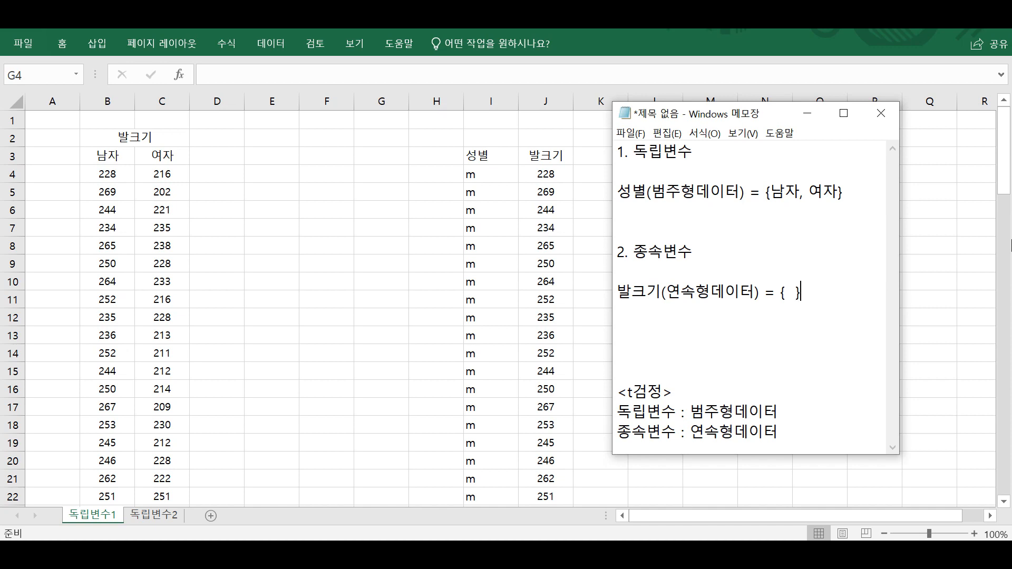
pyautogui.moveTo(815, 293); pyautogui.dragTo(613, 133)
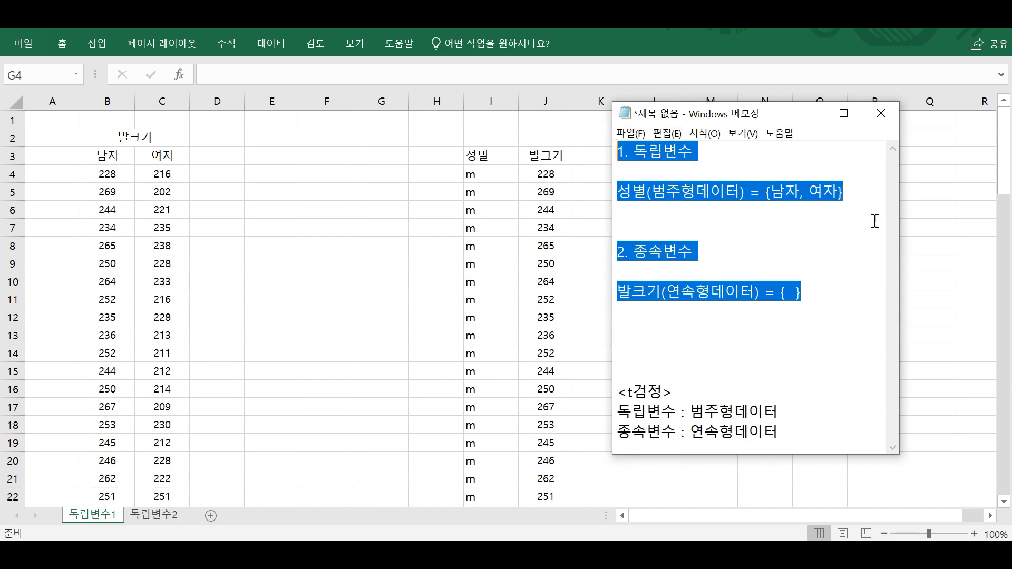
# Switch to Excel and enter the header "독립변수의 원소 1" in E3.
pyautogui.hotkey('alt', 'Tab')
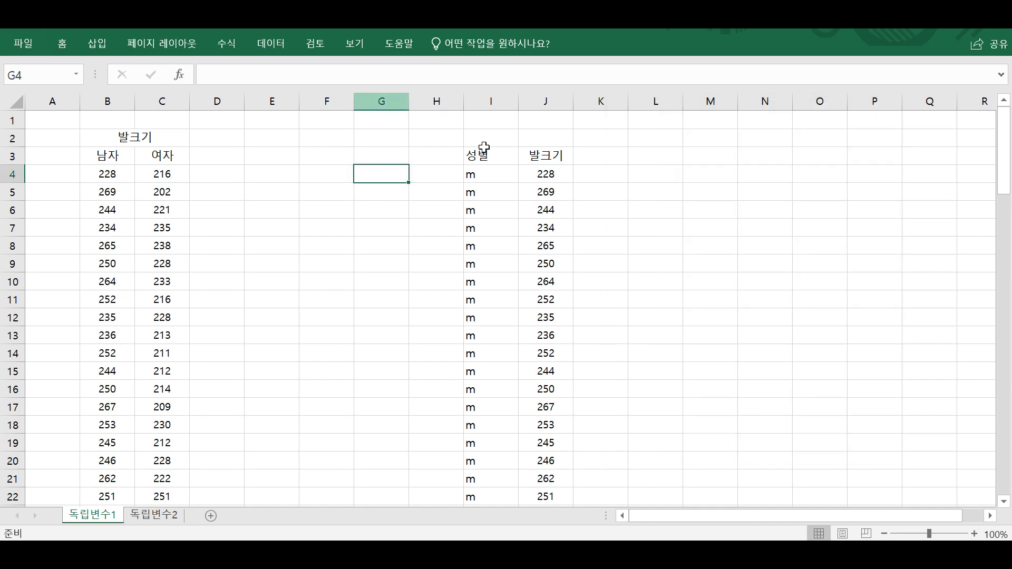
pyautogui.click(105, 158)
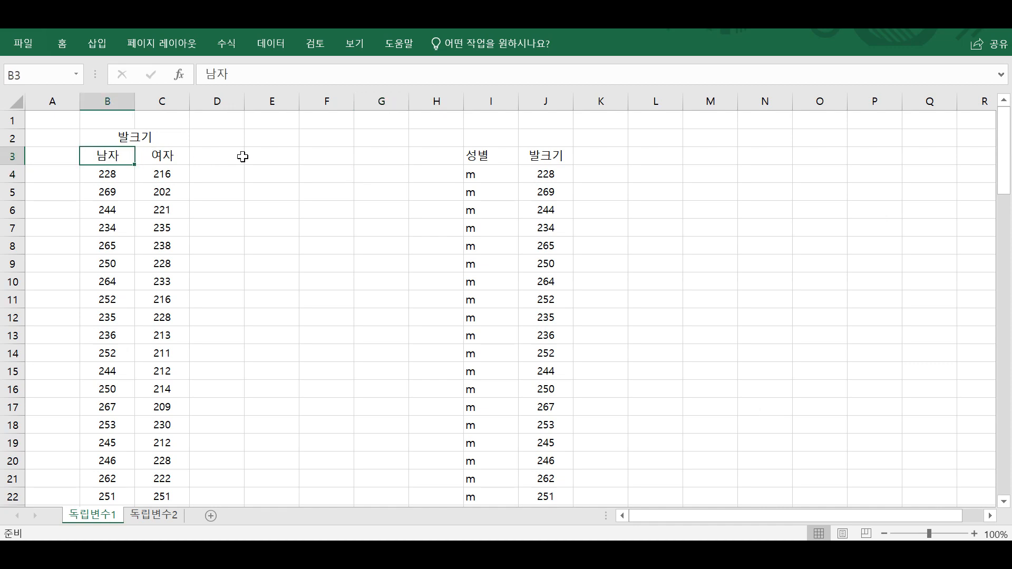
pyautogui.click(267, 155)
pyautogui.write('독립변수')
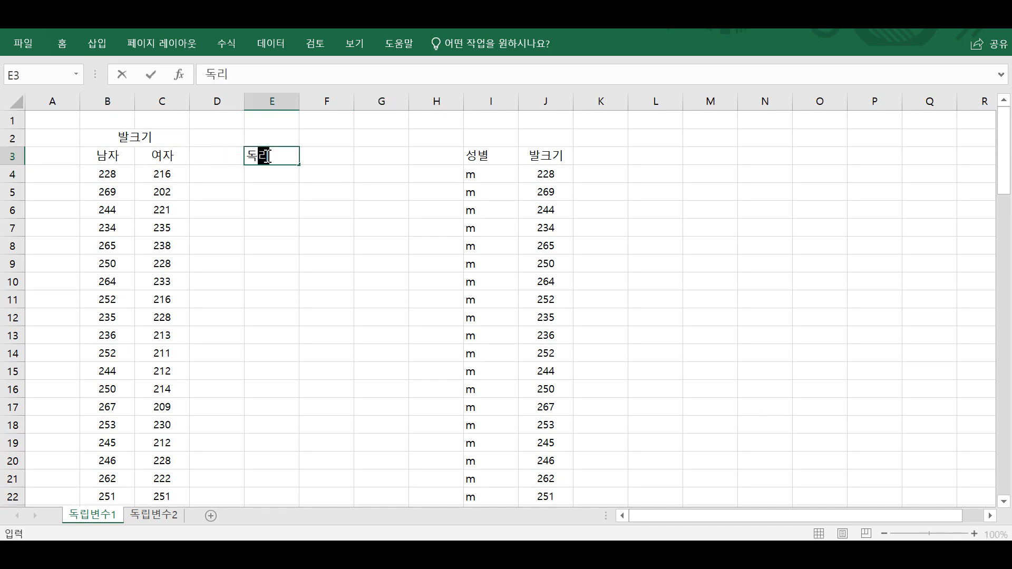
pyautogui.write('의 원소 1')
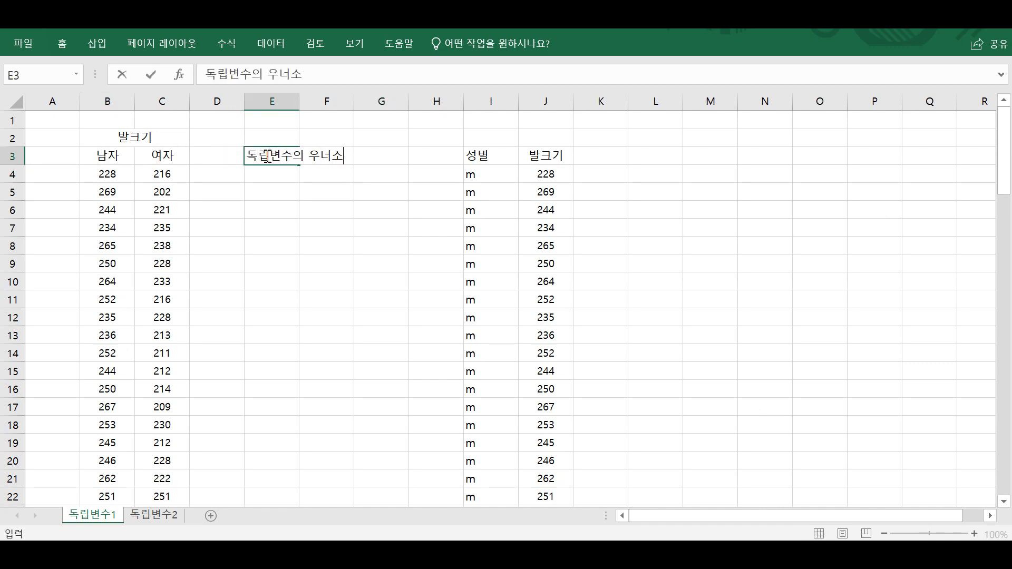
pyautogui.press('Return')
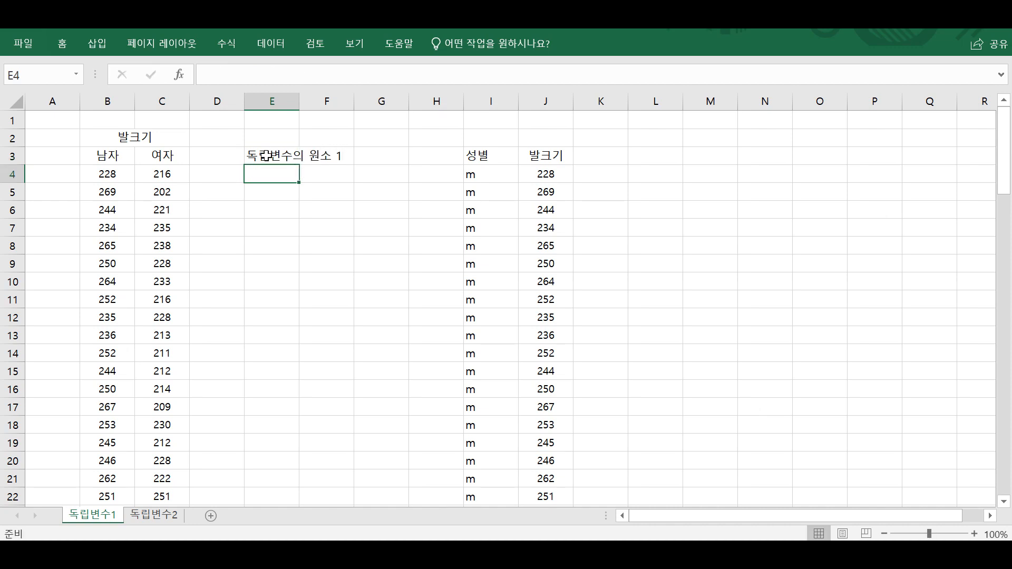
# Enter the header "독립변수의 원소2" in F3 and widen columns E and F to fit their headers.
pyautogui.click(773, 267)
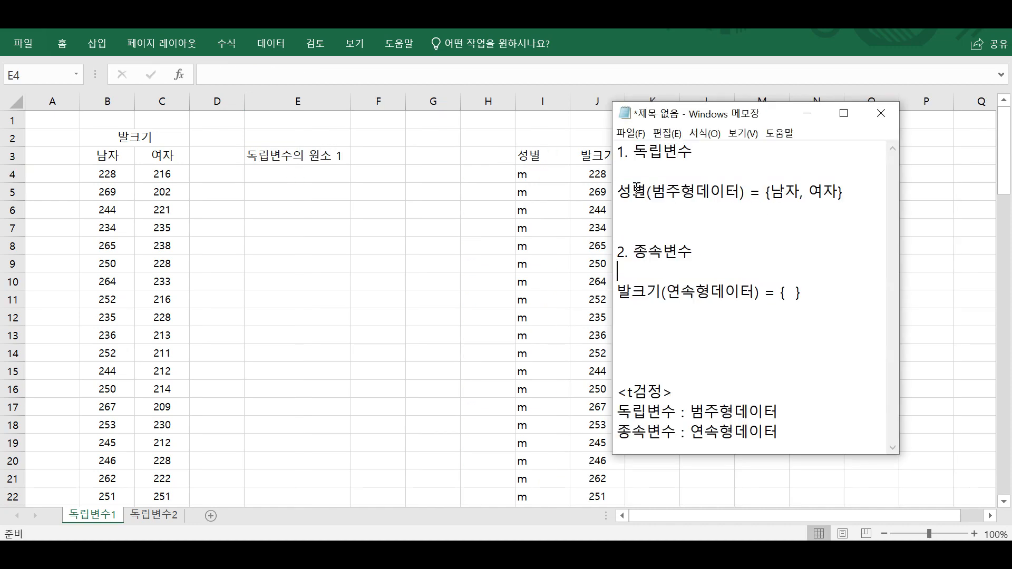
pyautogui.moveTo(631, 153); pyautogui.dragTo(797, 192)
pyautogui.click(762, 193)
pyautogui.click(395, 177)
pyautogui.click(387, 157)
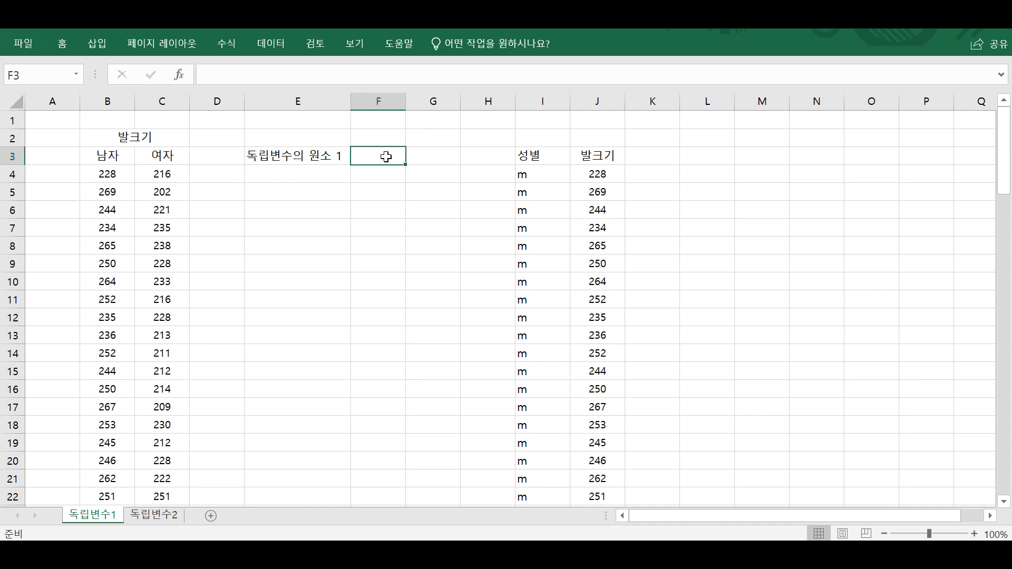
pyautogui.write('독립변수의 ')
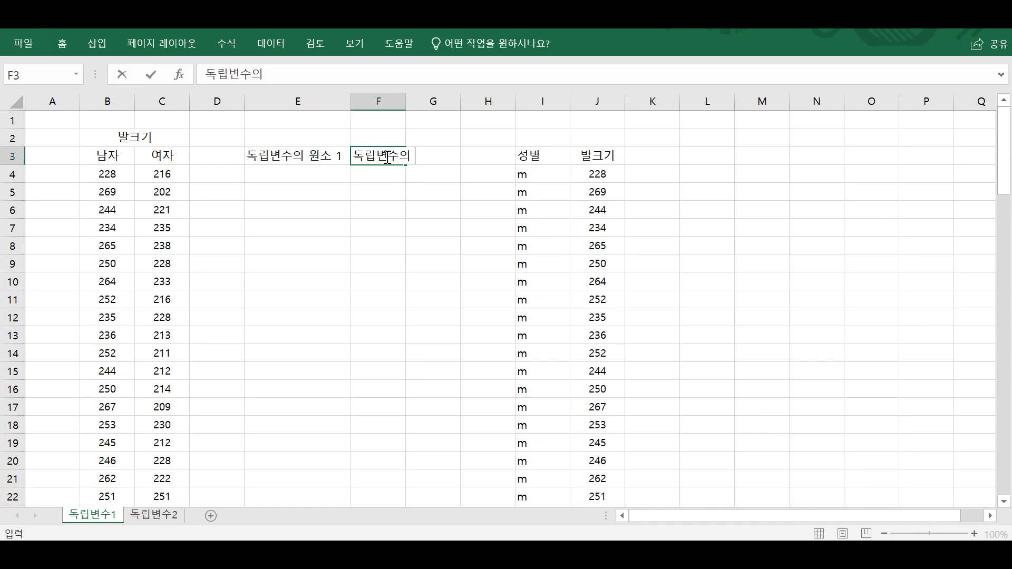
pyautogui.write('워ㄴ소2')
pyautogui.press('Return')
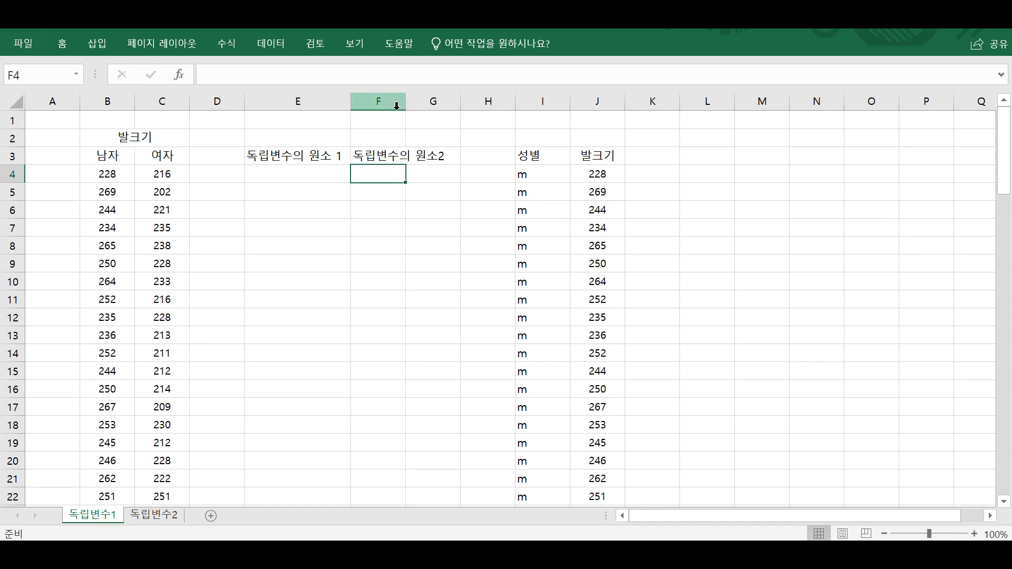
pyautogui.moveTo(405, 100); pyautogui.dragTo(452, 100)
# Merge and centre E4:E13 and enter "독립변수의 원소1의 종속변수" in the merged cell.
pyautogui.moveTo(297, 174); pyautogui.dragTo(297, 338)
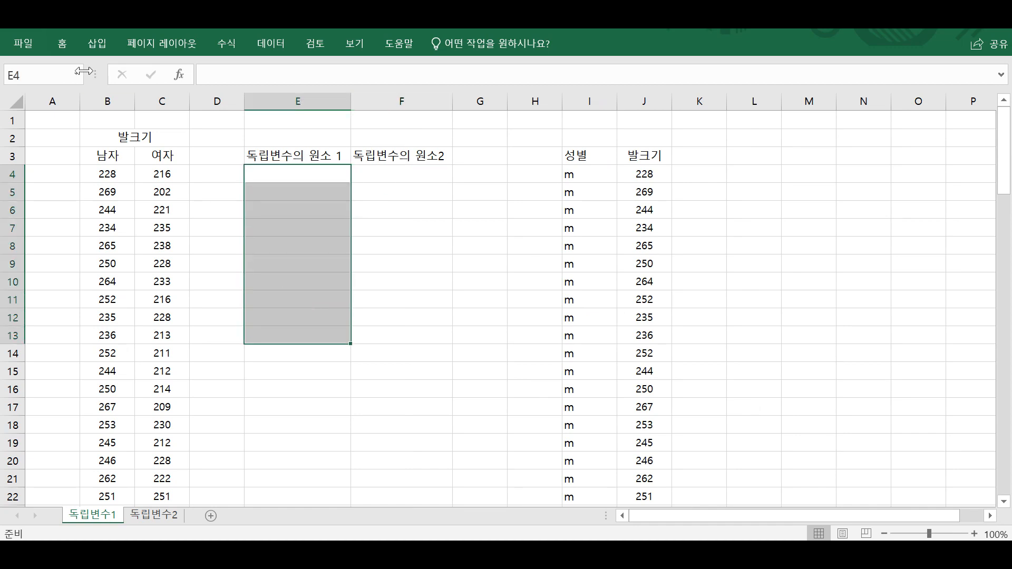
pyautogui.click(61, 43)
pyautogui.click(380, 96)
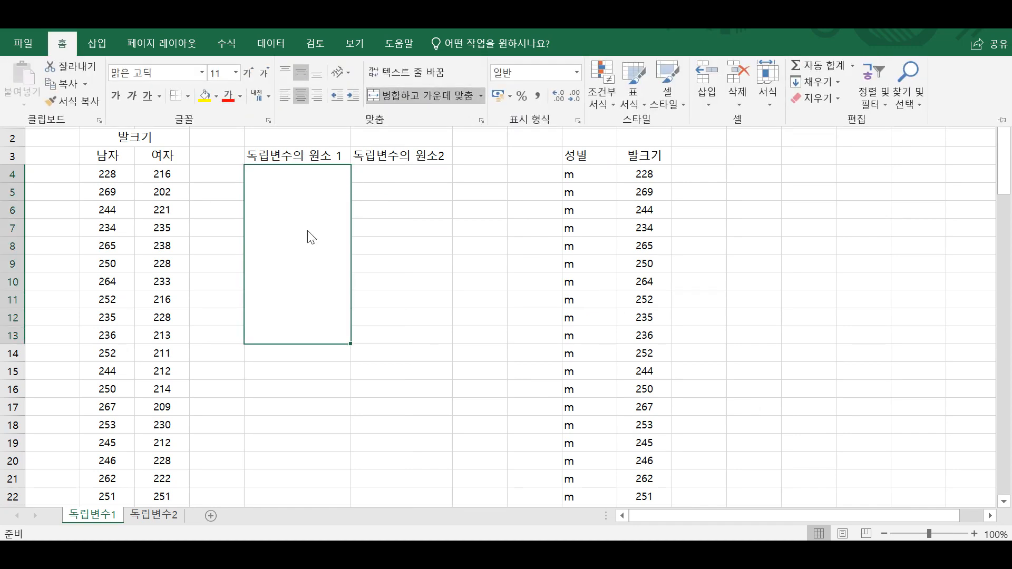
pyautogui.write('e')
pyautogui.press('BackSpace')
pyautogui.write('독립변수')
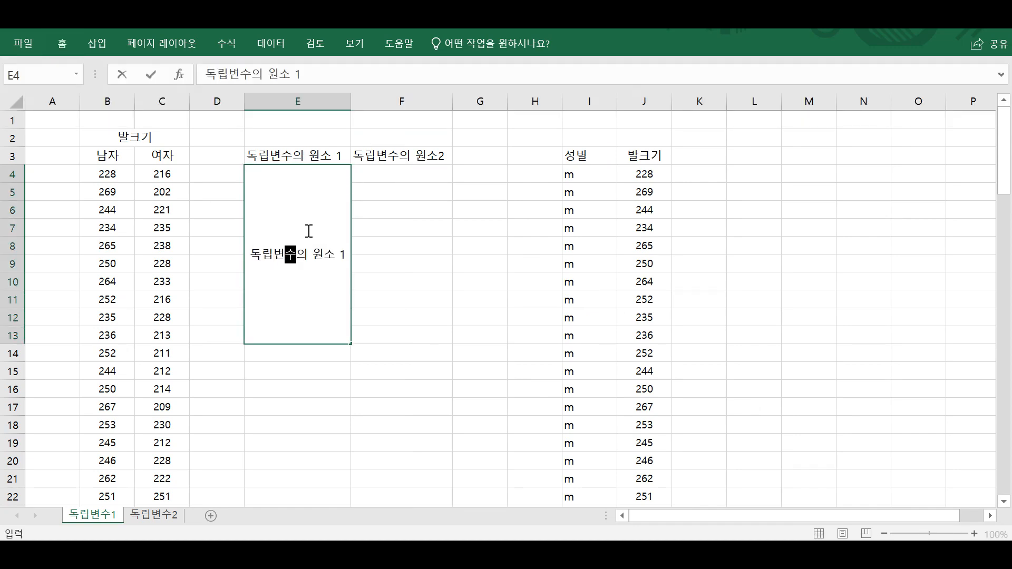
pyautogui.write('의 원소1의 조')
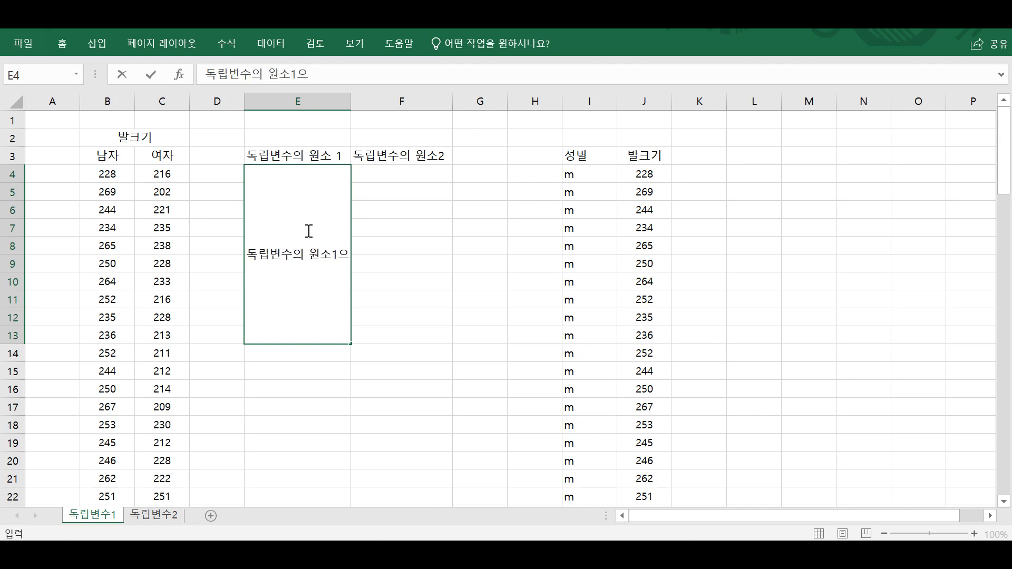
pyautogui.write('ㅇ속변수')
pyautogui.press('Return')
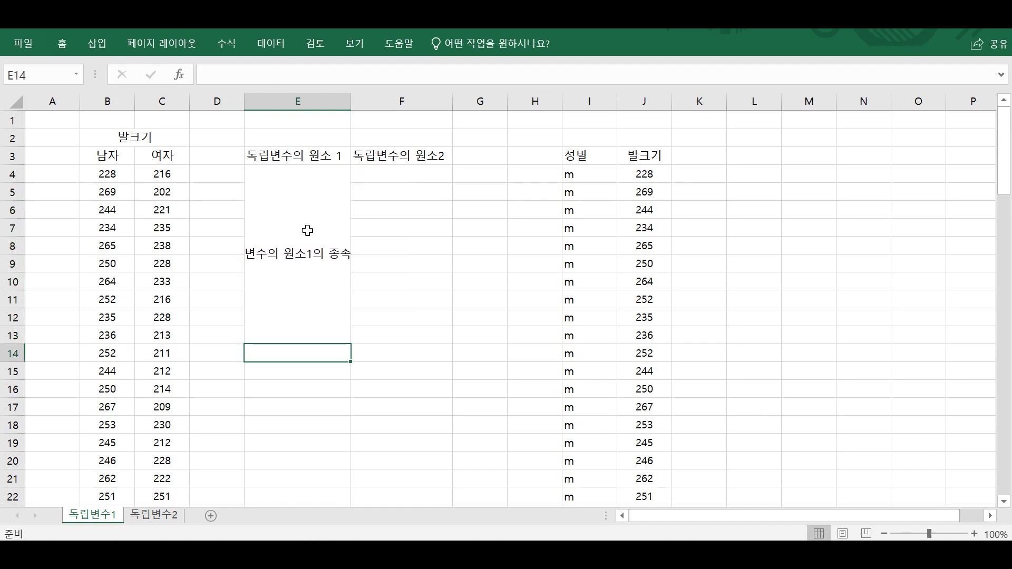
# Merge and centre F4:F13 and enter "독립변수의 원소 2의 종속변수" in the merged cell.
pyautogui.moveTo(405, 174); pyautogui.dragTo(406, 331)
pyautogui.click(63, 43)
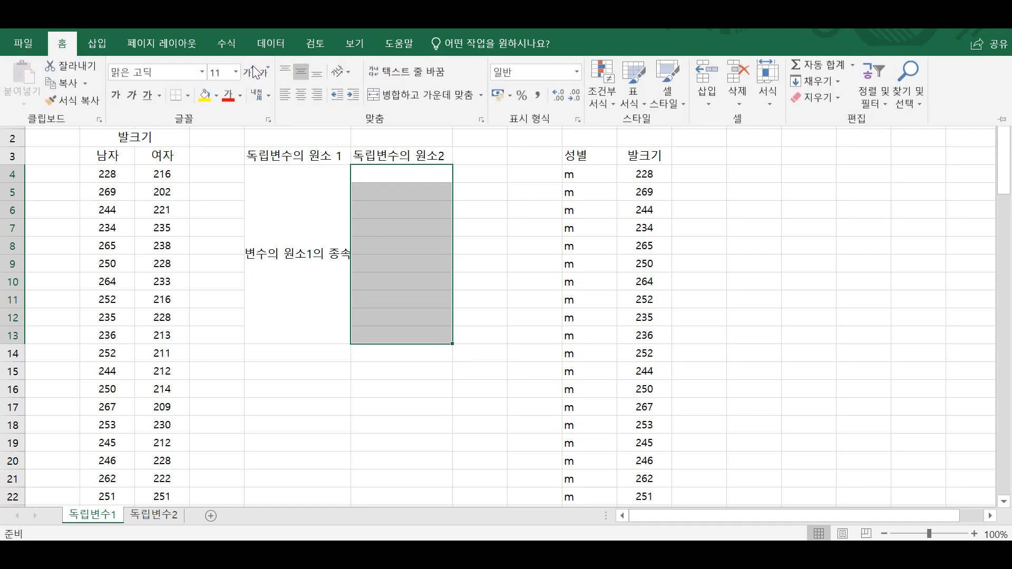
pyautogui.click(405, 100)
pyautogui.write('독립변수의 우너소')
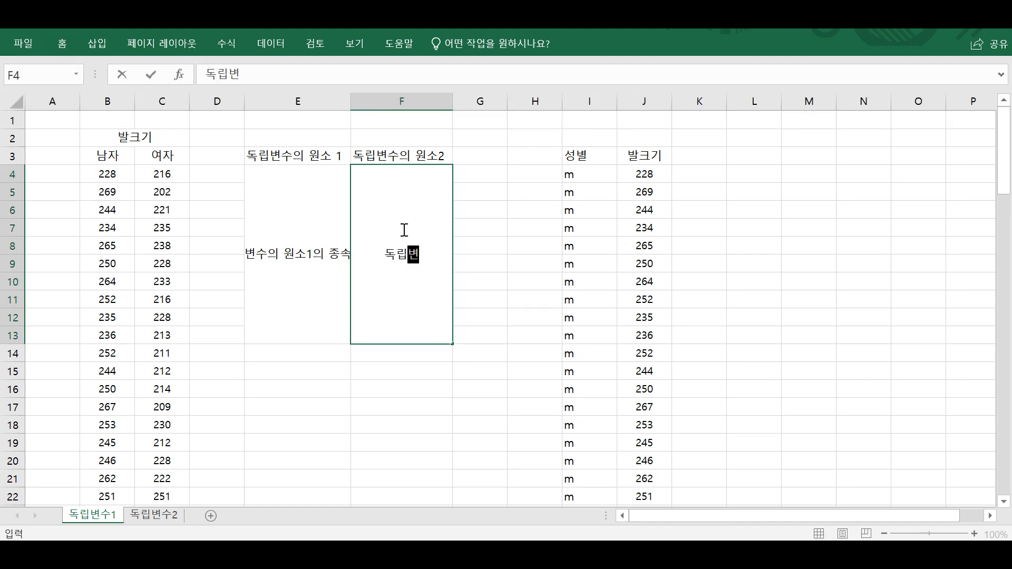
pyautogui.press('BackSpace')
pyautogui.press('BackSpace')
pyautogui.press('BackSpace')
pyautogui.press('BackSpace')
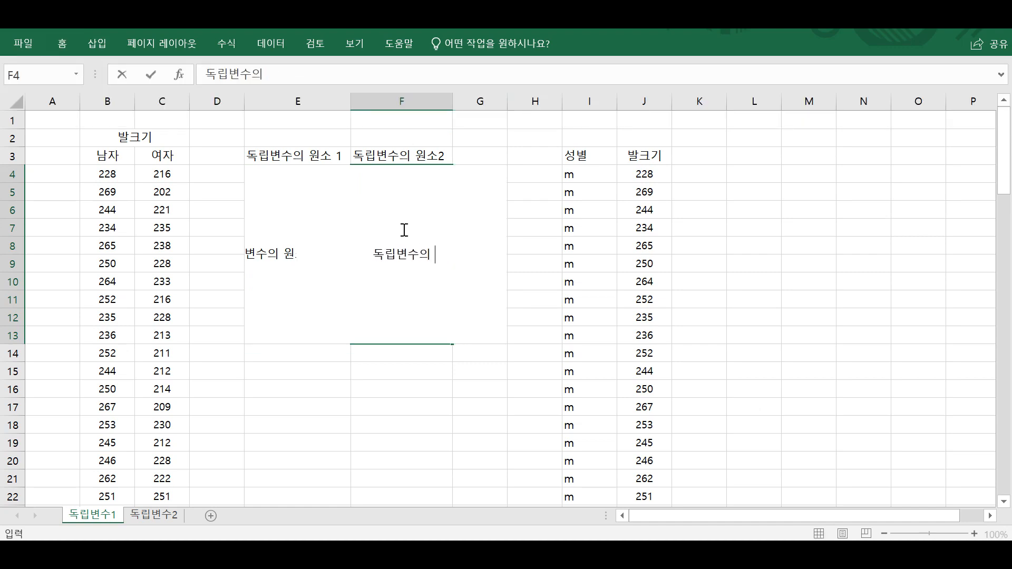
pyautogui.write('원소 2의 조')
pyautogui.write('ㅇ속변수')
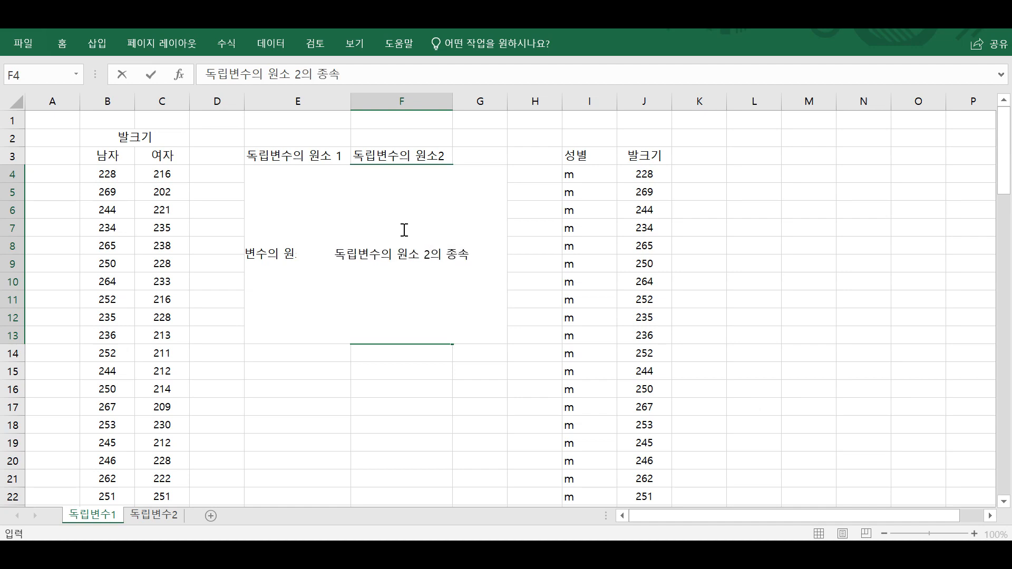
pyautogui.press('Return')
# Wrap the text in the two merged cells below the headers in columns E and F.
pyautogui.moveTo(316, 234); pyautogui.dragTo(393, 235)
pyautogui.click(62, 43)
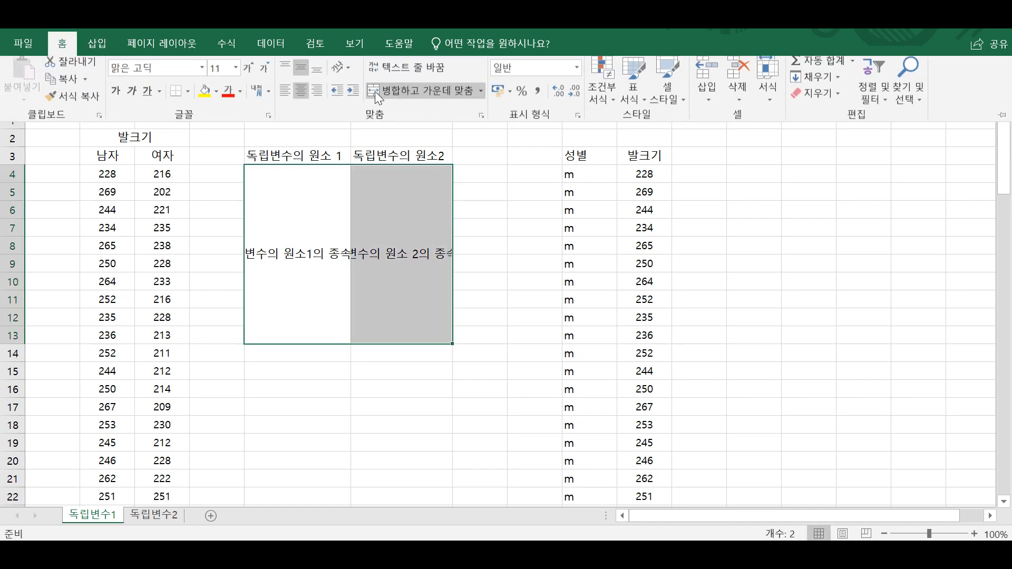
pyautogui.click(391, 71)
pyautogui.click(490, 247)
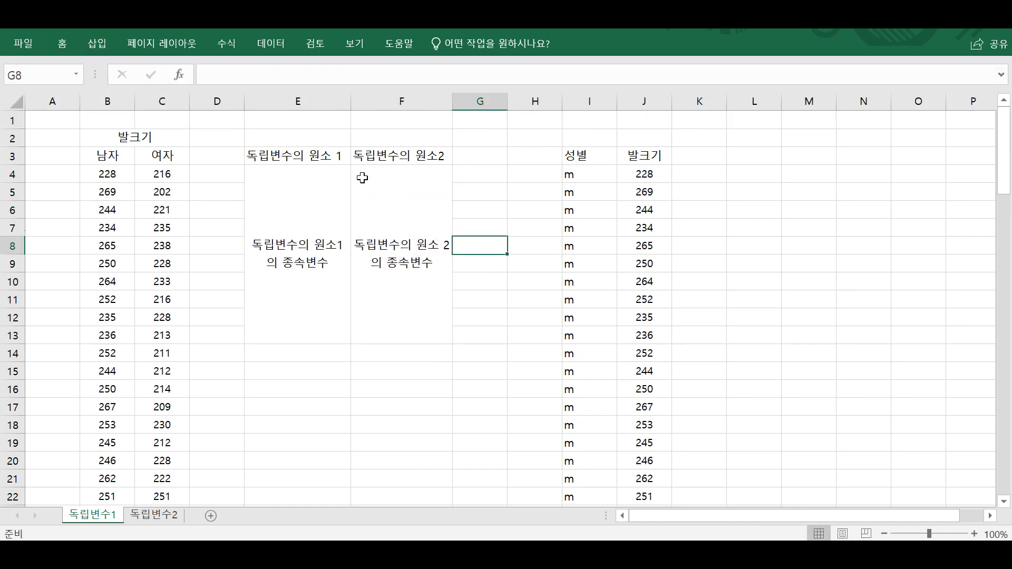
# Fill the header cells E3:F3 with light green.
pyautogui.moveTo(322, 155); pyautogui.dragTo(401, 155)
pyautogui.click(62, 43)
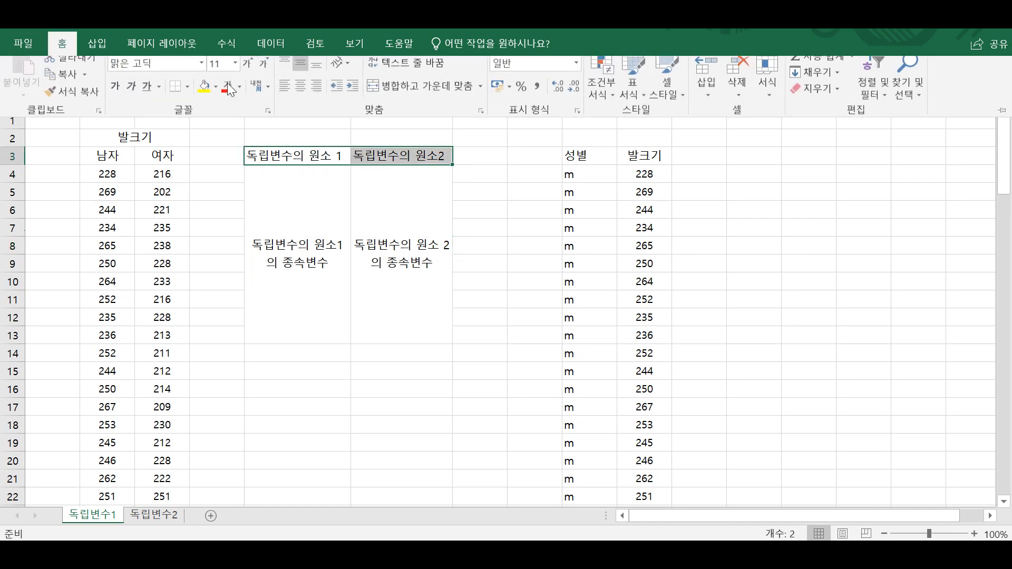
pyautogui.click(216, 96)
pyautogui.click(318, 157)
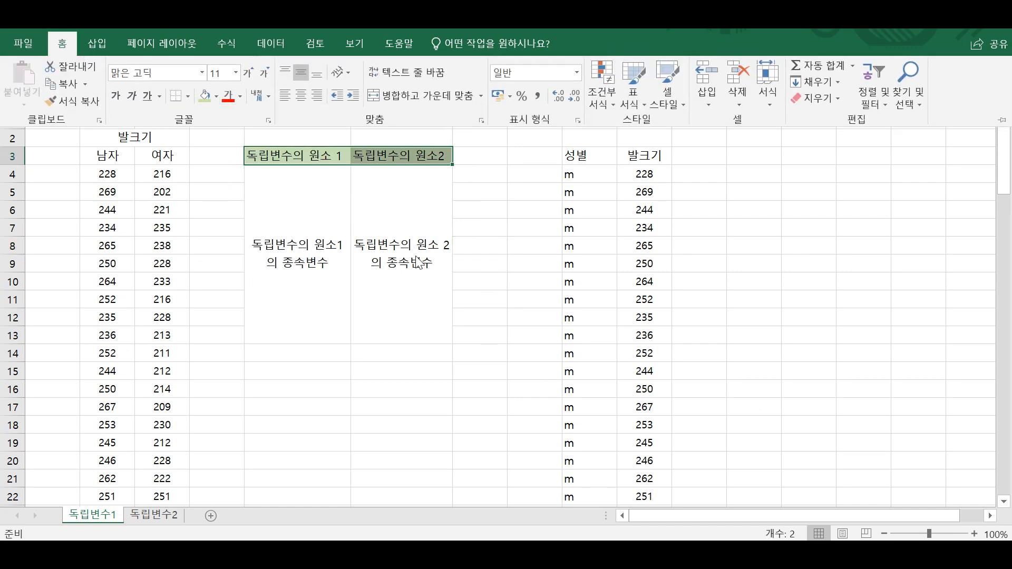
# Fill the merged cells below the E and F headers with the light orange 주황, 강조 2, 60% 더 밝게.
pyautogui.moveTo(327, 210); pyautogui.dragTo(369, 210)
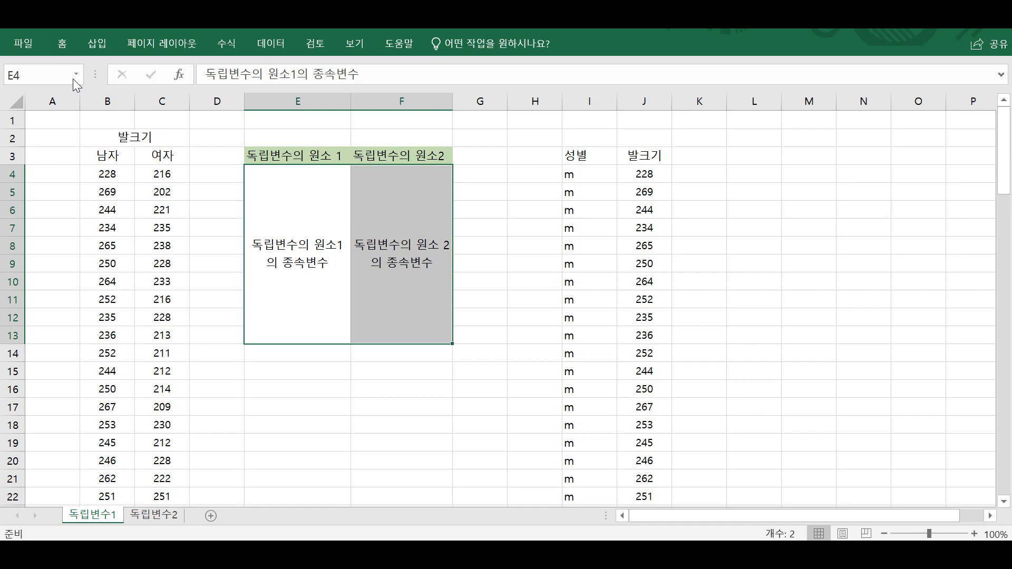
pyautogui.click(62, 43)
pyautogui.click(216, 95)
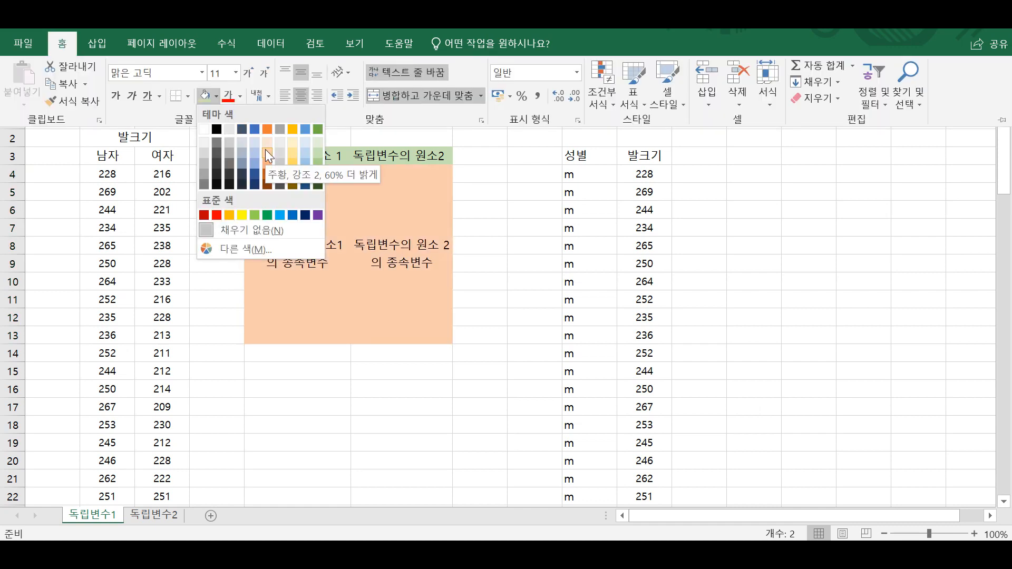
pyautogui.click(264, 150)
# Add borders around all cells of the coloured table E3:F13.
pyautogui.press('Up')
pyautogui.keyDown('shift'); pyautogui.click(351, 190); pyautogui.keyUp('shift')
pyautogui.click(62, 43)
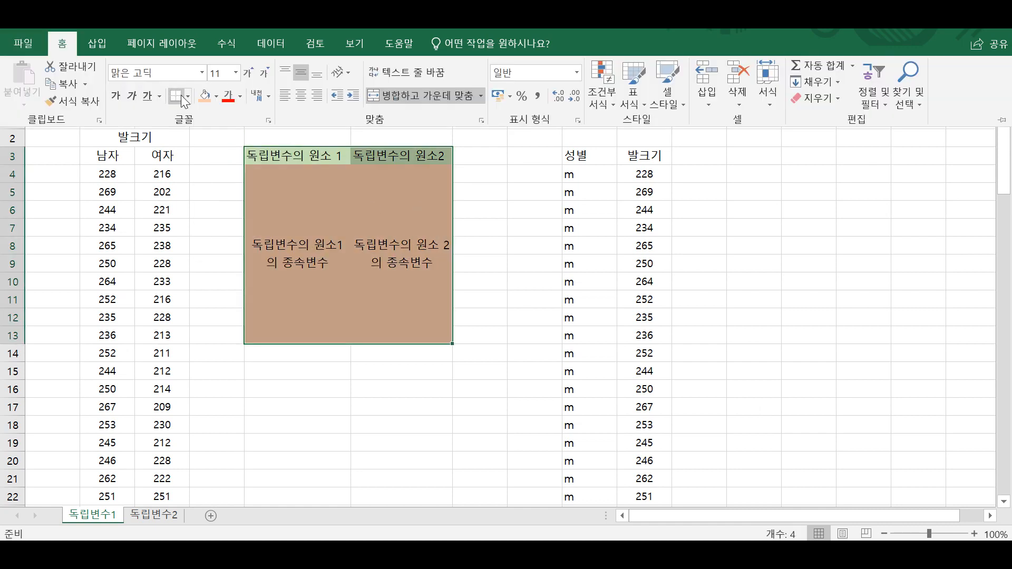
pyautogui.click(187, 96)
pyautogui.click(228, 229)
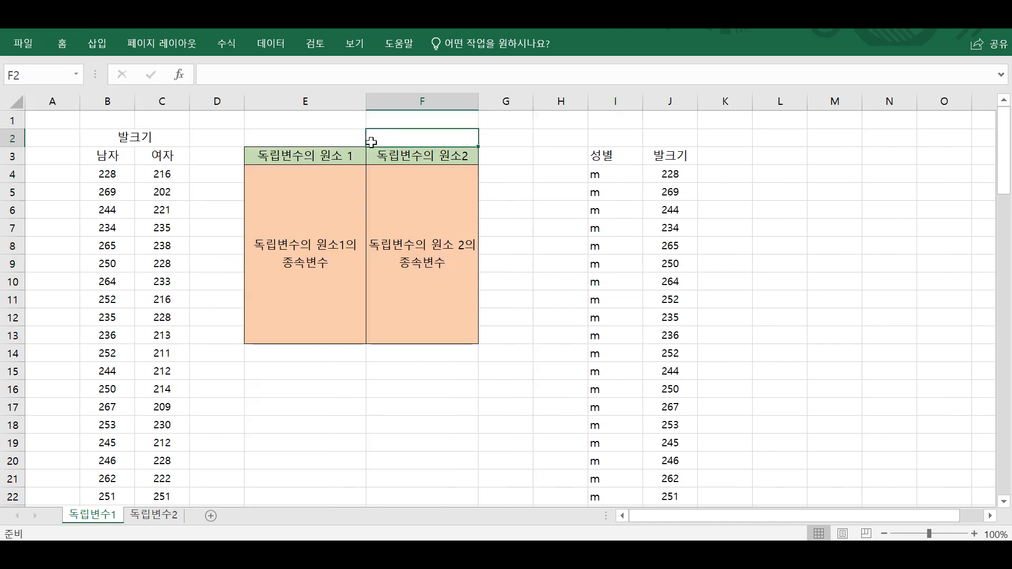
pyautogui.click(345, 139)
pyautogui.click(566, 163)
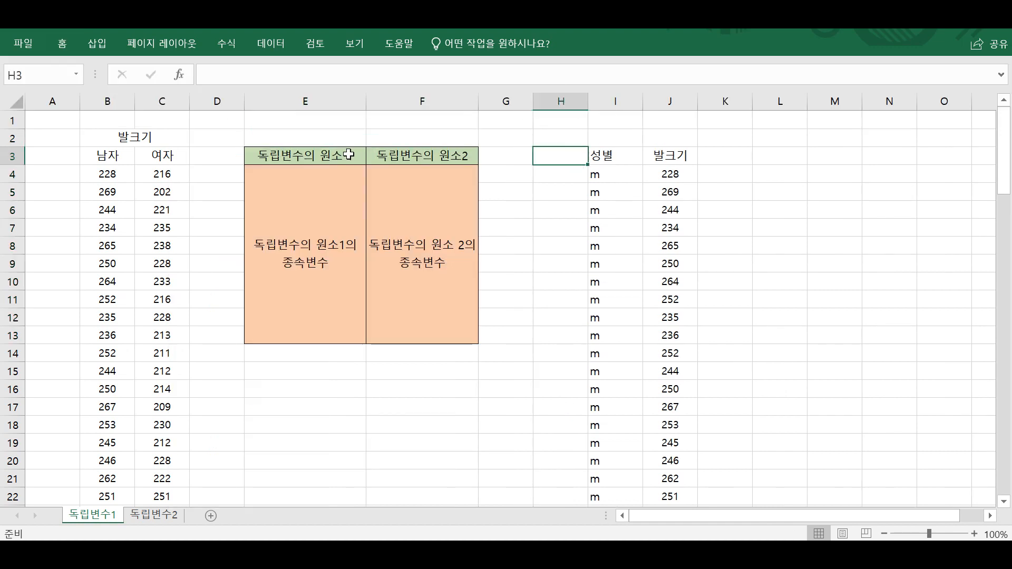
pyautogui.moveTo(314, 154); pyautogui.dragTo(396, 229)
pyautogui.click(384, 199)
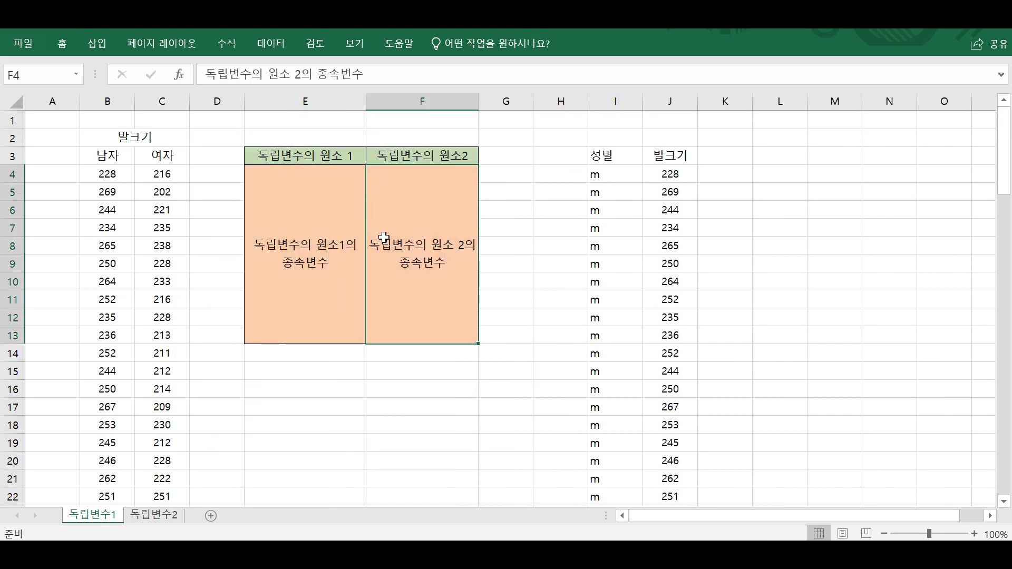
# Examine the two independent-variable headers and the merged dependent-variable cells of the template table E3:F13.
pyautogui.click(521, 178)
pyautogui.moveTo(322, 152); pyautogui.dragTo(427, 155)
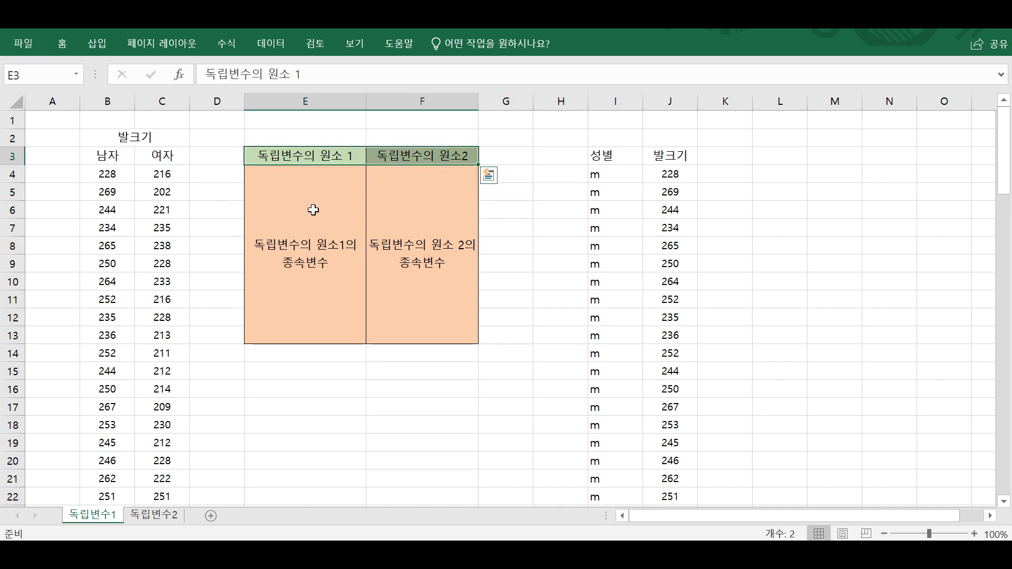
pyautogui.moveTo(311, 210); pyautogui.dragTo(422, 222)
pyautogui.click(497, 189)
pyautogui.moveTo(334, 158); pyautogui.dragTo(427, 155)
pyautogui.click(551, 187)
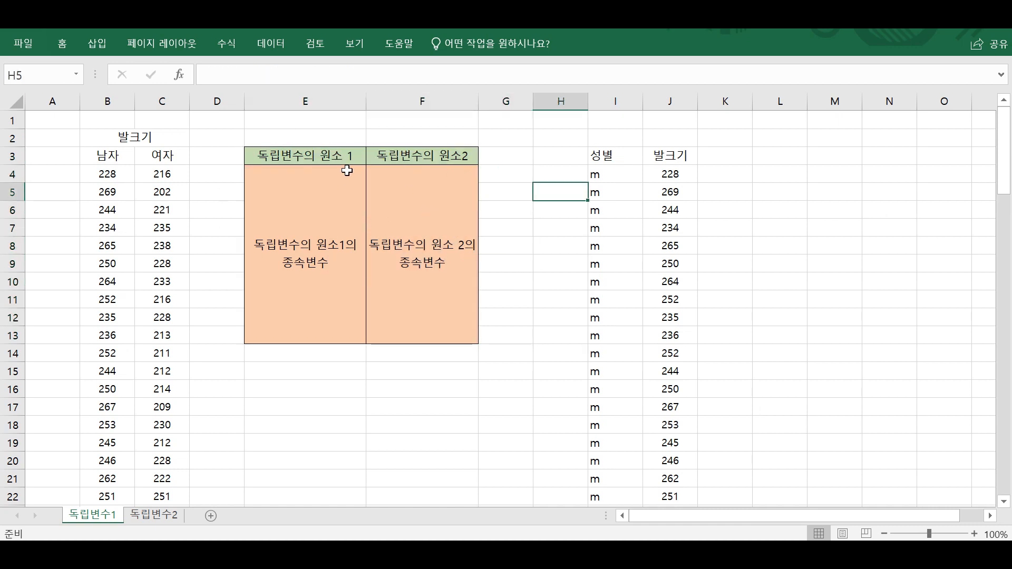
pyautogui.moveTo(339, 157); pyautogui.dragTo(388, 154)
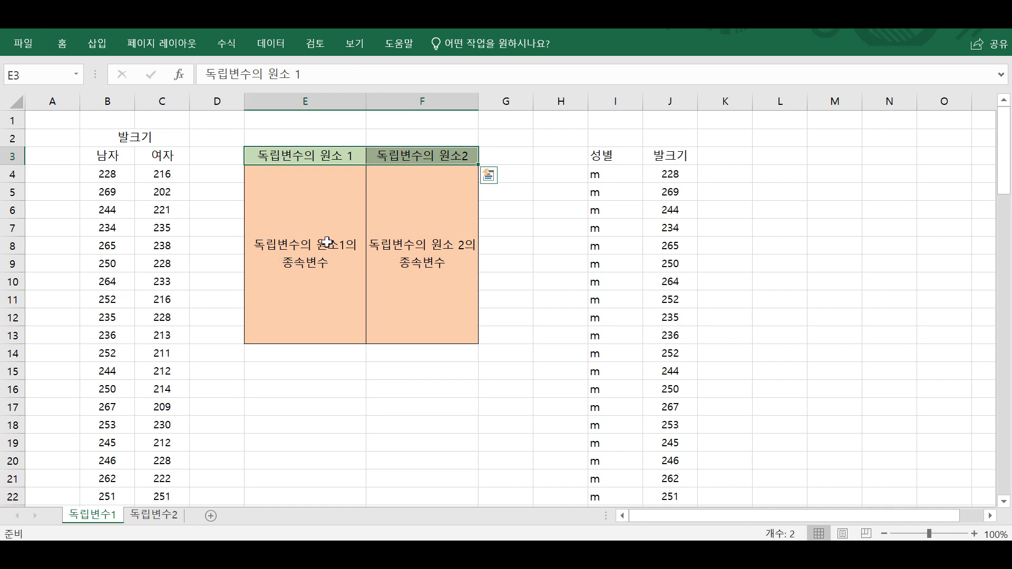
pyautogui.moveTo(348, 241); pyautogui.dragTo(413, 239)
pyautogui.click(489, 206)
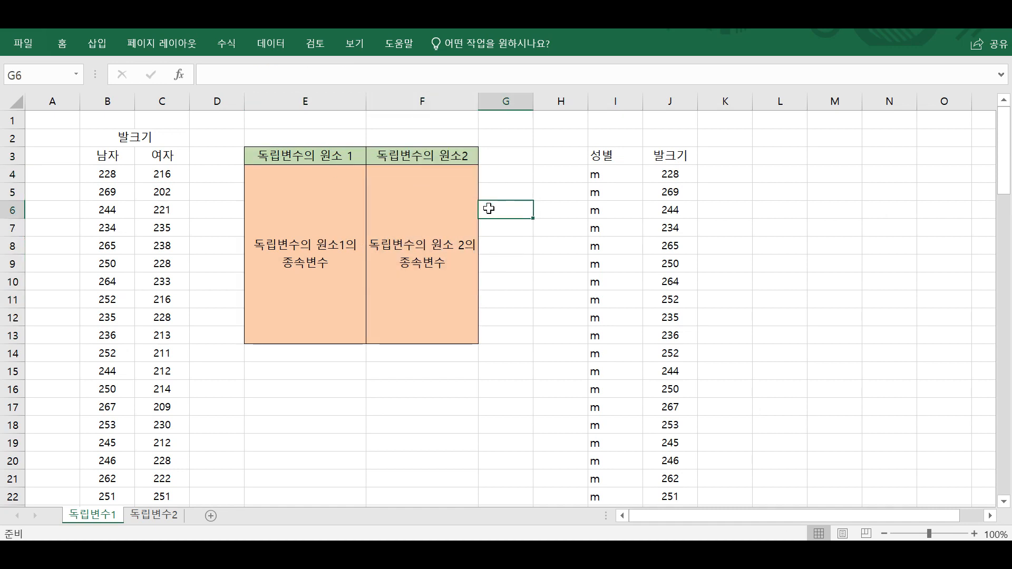
# Delete the empty column H directly before the stacked 성별 and 발크기 data.
pyautogui.click(779, 158)
pyautogui.click(623, 210)
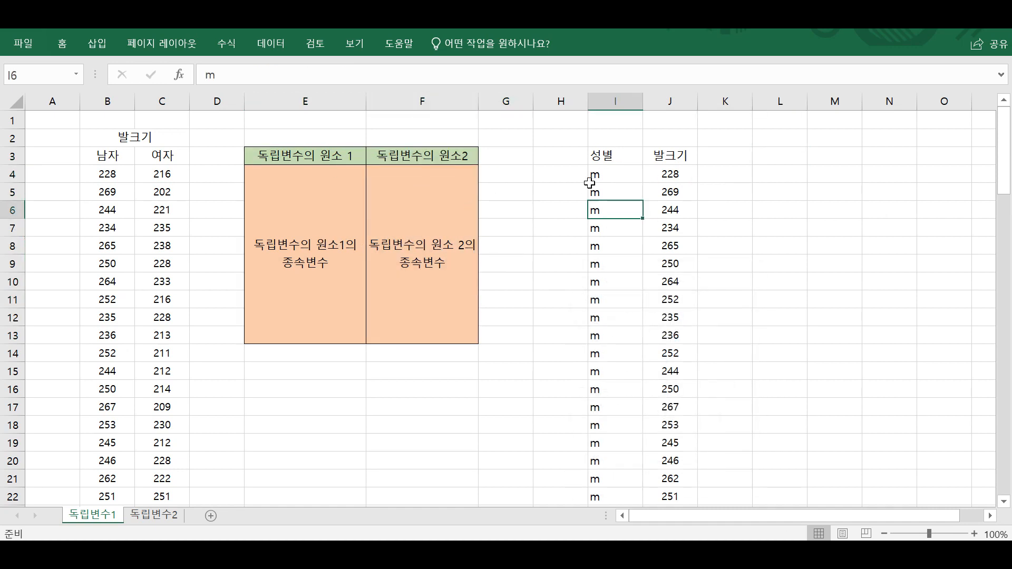
pyautogui.scroll(-3, 590, 182)
pyautogui.scroll(3, 591, 182)
pyautogui.rightClick(570, 100)
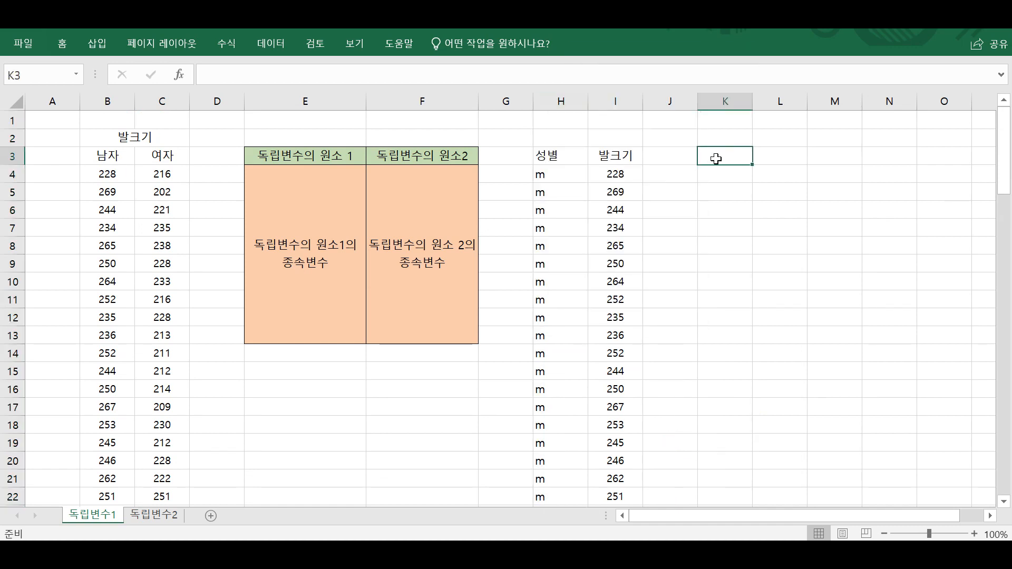
# Merge and centre cells K3:K17 beside the stacked data and enter 독립변수 in the merged cell.
pyautogui.moveTo(548, 156); pyautogui.dragTo(563, 446)
pyautogui.moveTo(719, 158); pyautogui.dragTo(725, 407)
pyautogui.hotkey('alt', 'h')
pyautogui.write('mc')
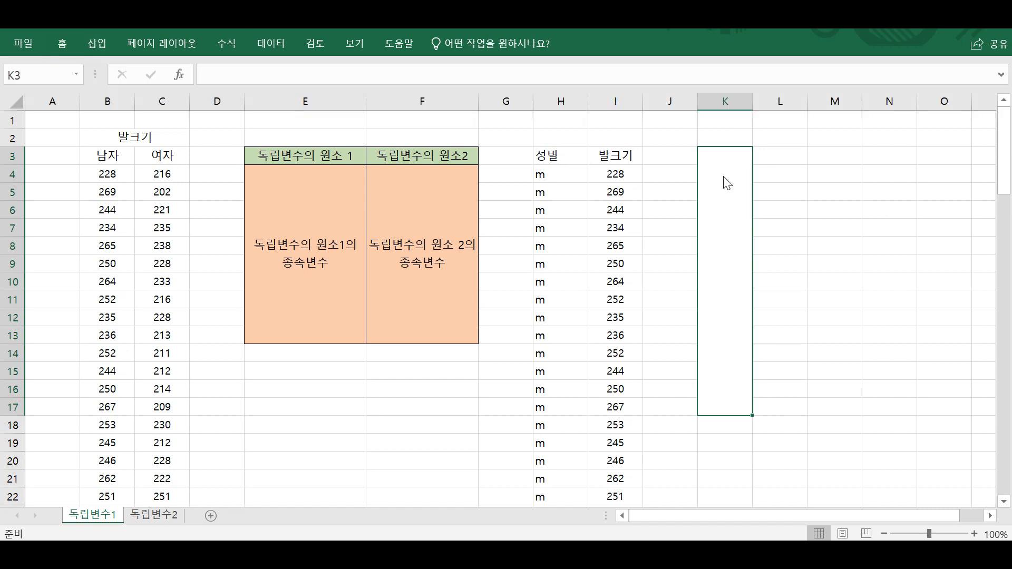
pyautogui.write('e')
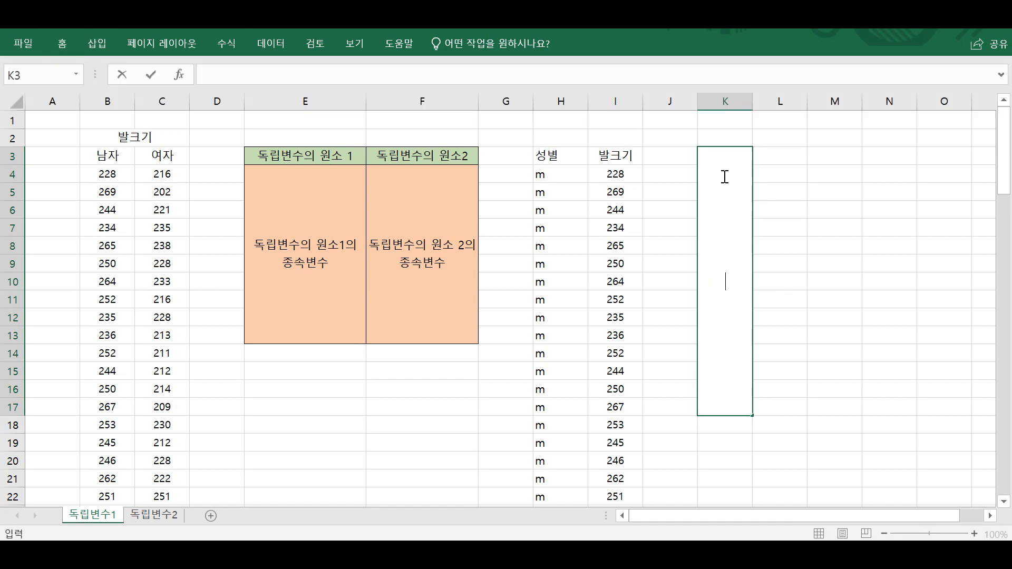
pyautogui.write('독립변수')
pyautogui.hotkey('ctrl', 'Return')
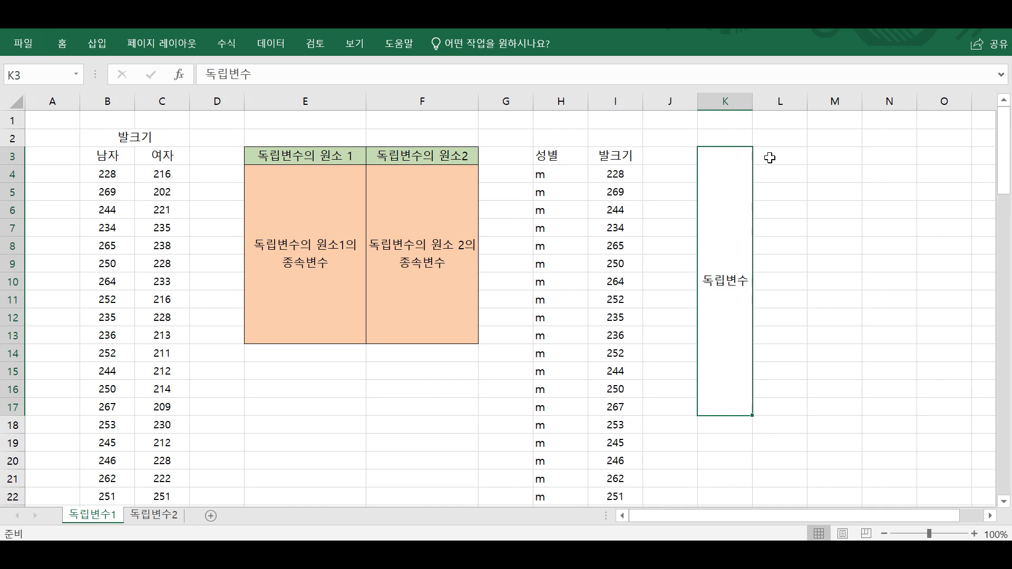
# Merge and centre cells L3:L17 and enter 종속변수 in the merged cell.
pyautogui.moveTo(769, 158); pyautogui.dragTo(784, 406)
pyautogui.hotkey('alt', 'h')
pyautogui.press('m')
pyautogui.press('c')
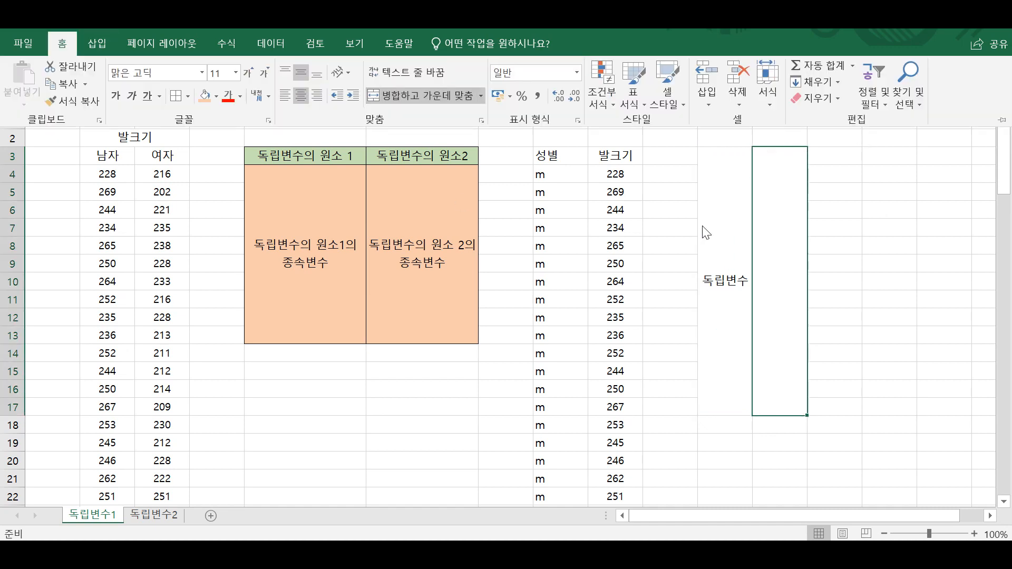
pyautogui.click(777, 201)
pyautogui.write('ㅈ')
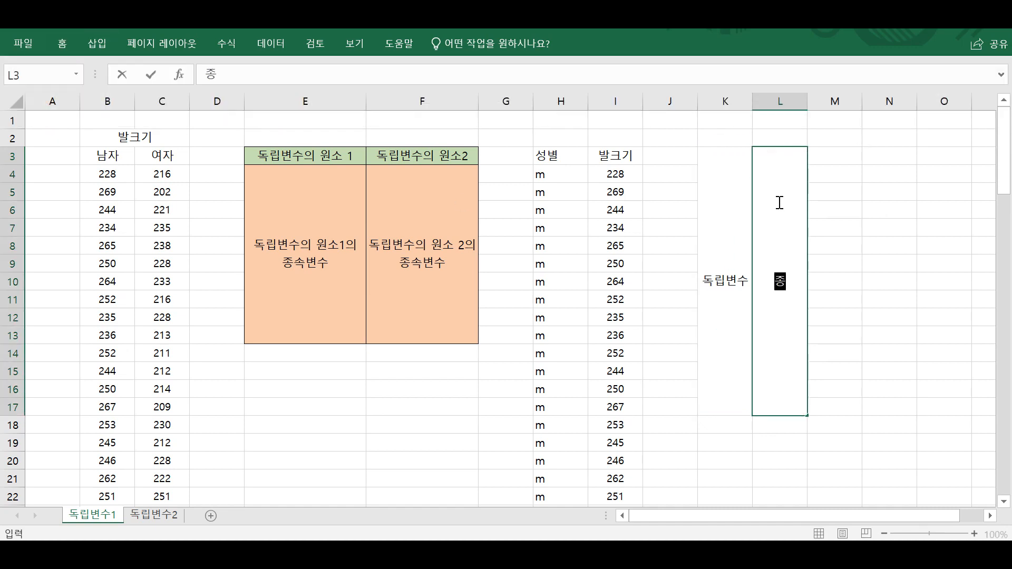
pyautogui.write('속변수')
pyautogui.hotkey('ctrl', 'Return')
# Fill the 독립변수 block light green and the 종속변수 block light orange, and add borders around both.
pyautogui.hotkey('shift', 'Left')
pyautogui.click(62, 44)
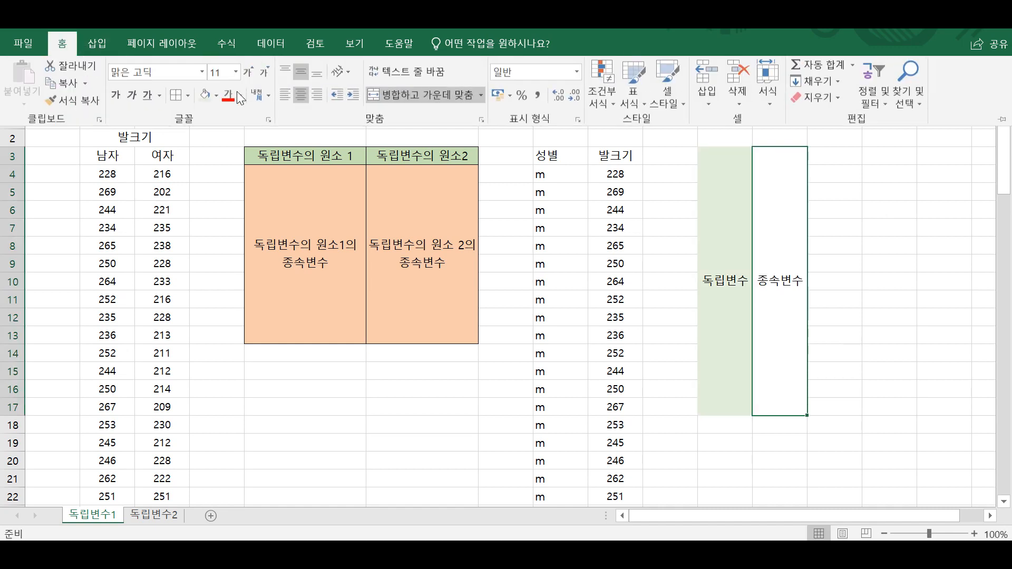
pyautogui.click(216, 93)
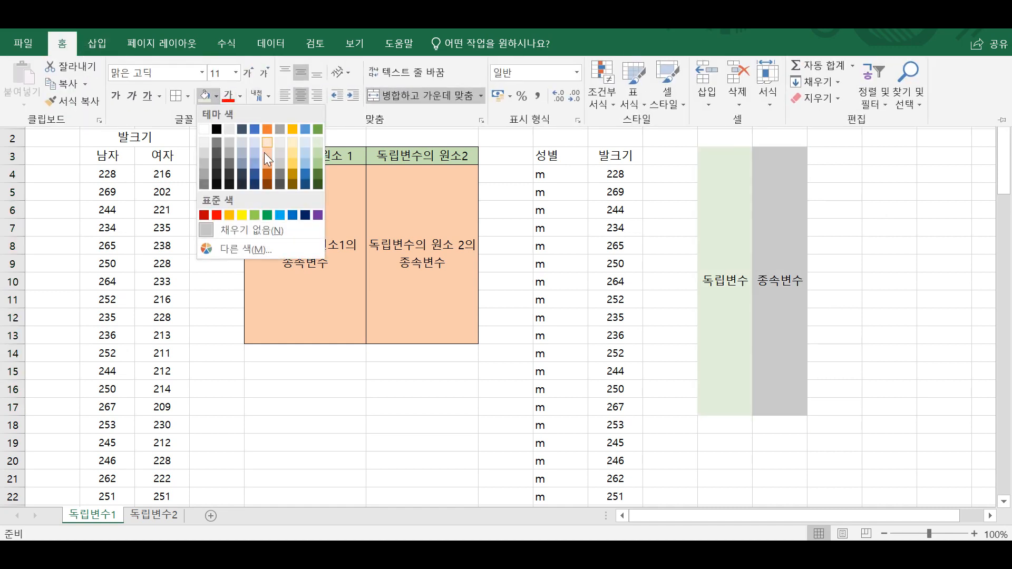
pyautogui.click(264, 153)
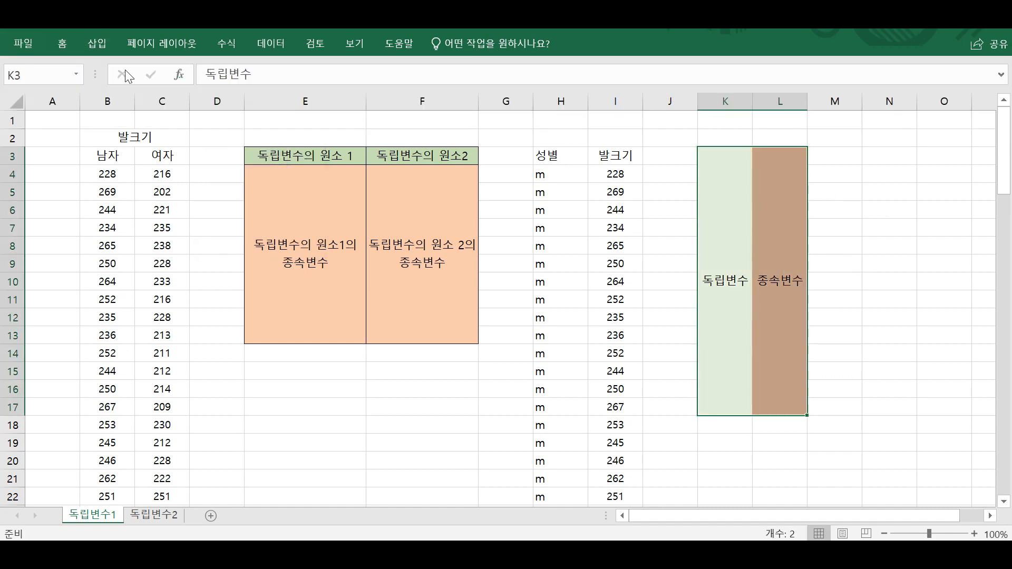
pyautogui.click(877, 275)
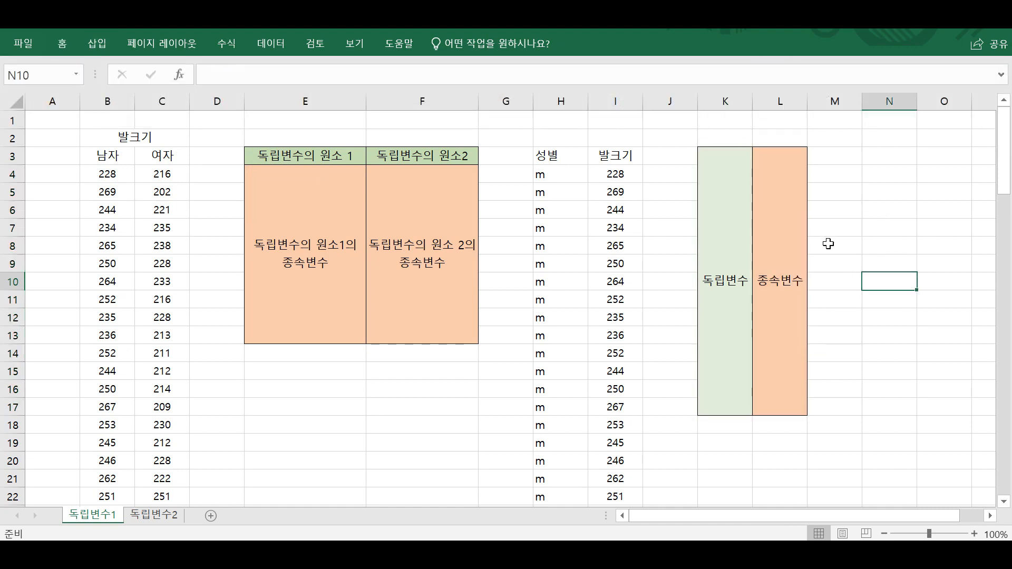
# Compare the two coloured template tables with the side-by-side 남자 and 여자 foot-size columns.
pyautogui.click(827, 243)
pyautogui.click(788, 206)
pyautogui.click(733, 213)
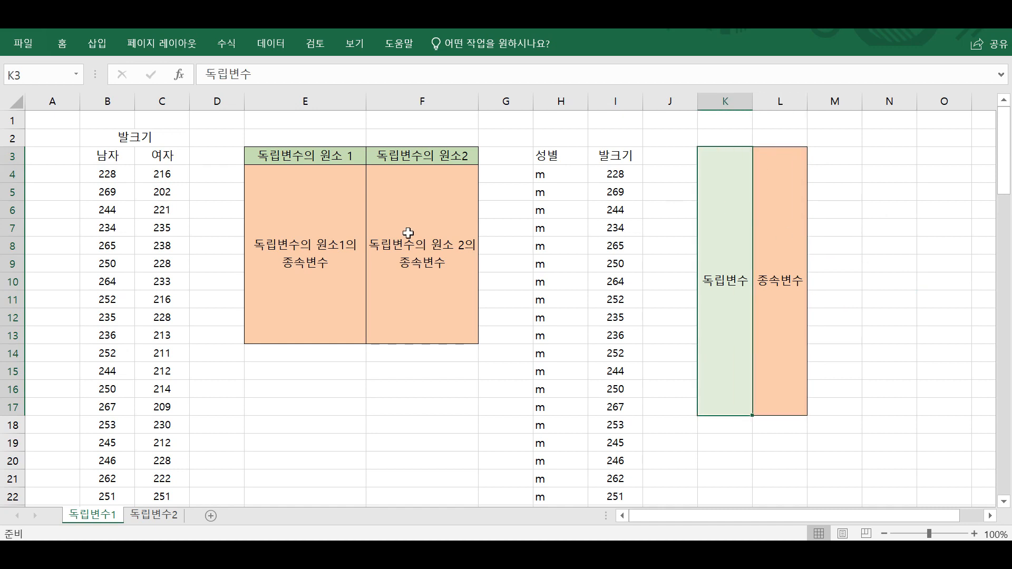
pyautogui.moveTo(384, 242); pyautogui.dragTo(263, 138)
pyautogui.moveTo(124, 154); pyautogui.dragTo(169, 301)
pyautogui.click(126, 204)
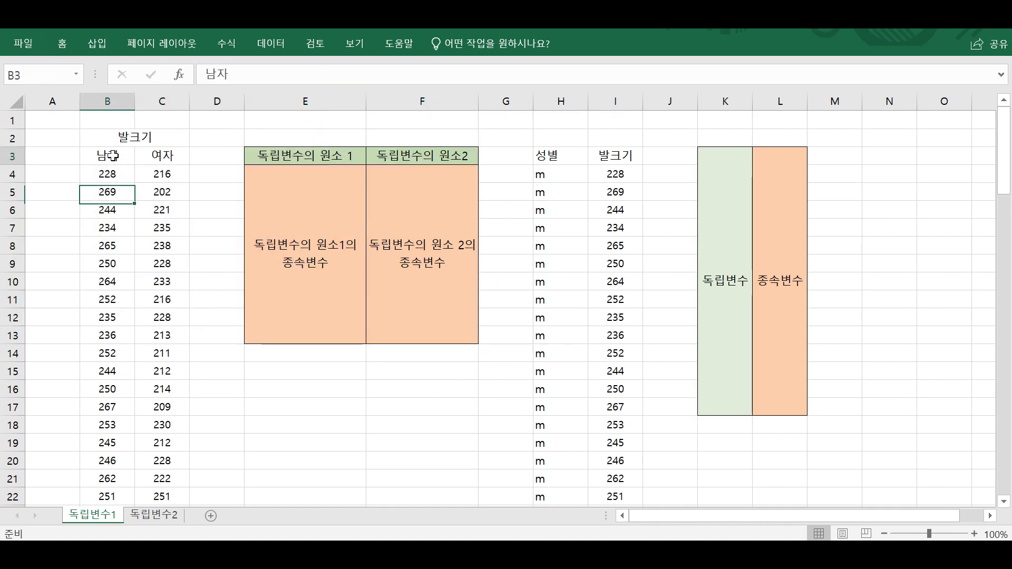
pyautogui.moveTo(86, 153); pyautogui.dragTo(162, 412)
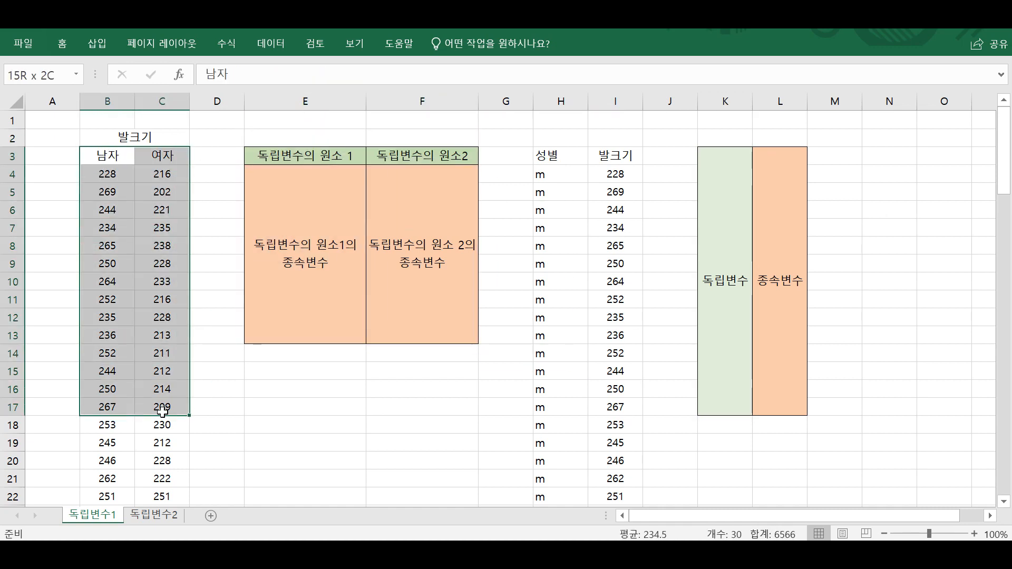
pyautogui.click(162, 411)
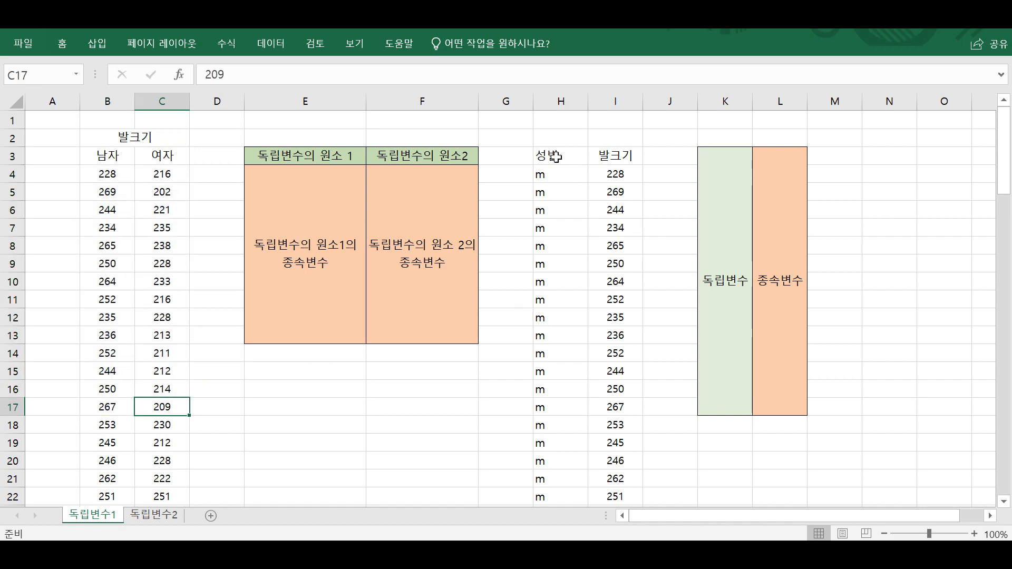
# Examine the stacked 성별 and 발크기 columns, including how the m rows and f rows follow one another.
pyautogui.moveTo(556, 157); pyautogui.dragTo(627, 229)
pyautogui.click(655, 245)
pyautogui.click(553, 190)
pyautogui.scroll(-16, 551, 182)
pyautogui.scroll(4, 558, 185)
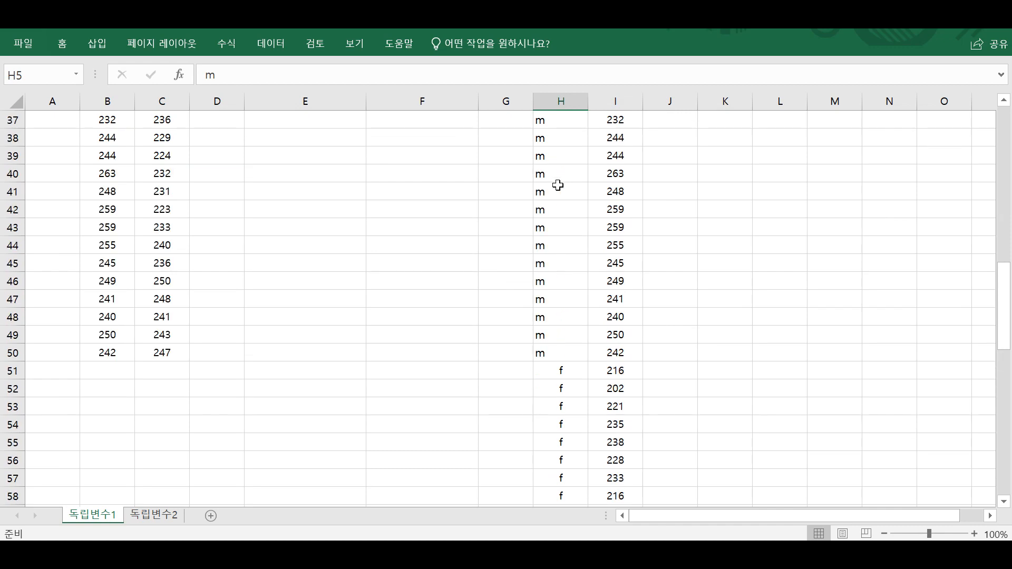
pyautogui.scroll(4, 557, 185)
pyautogui.moveTo(571, 300); pyautogui.dragTo(570, 389)
pyautogui.scroll(-5, 569, 391)
pyautogui.moveTo(567, 353); pyautogui.dragTo(591, 455)
pyautogui.scroll(11, 589, 443)
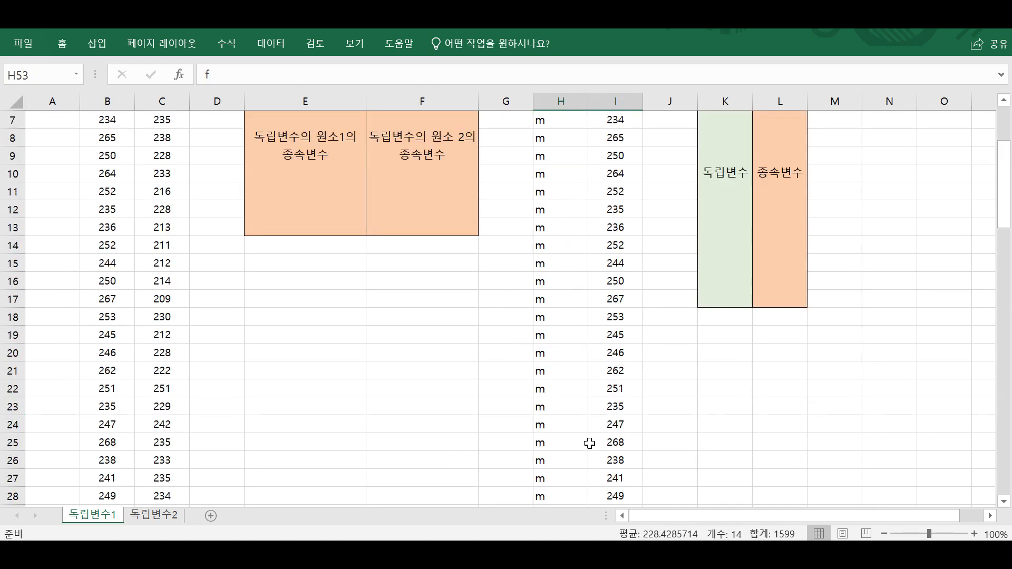
pyautogui.scroll(2, 589, 444)
pyautogui.click(578, 226)
# Compare the 남자 and 여자 columns under the 발크기 heading with the stacked 성별 and 발크기 layout.
pyautogui.moveTo(113, 158); pyautogui.dragTo(163, 160)
pyautogui.click(183, 170)
pyautogui.click(206, 168)
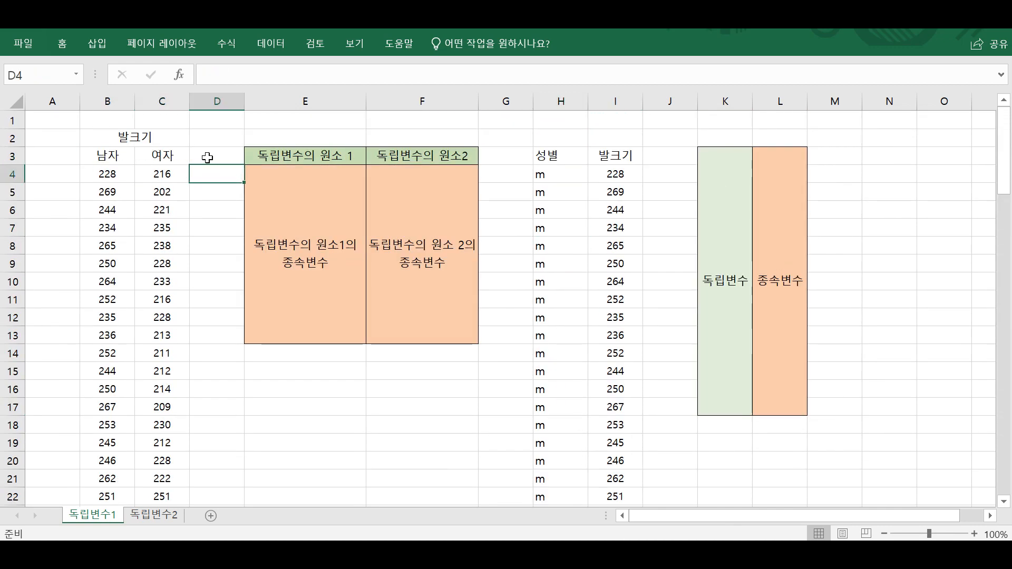
pyautogui.click(207, 158)
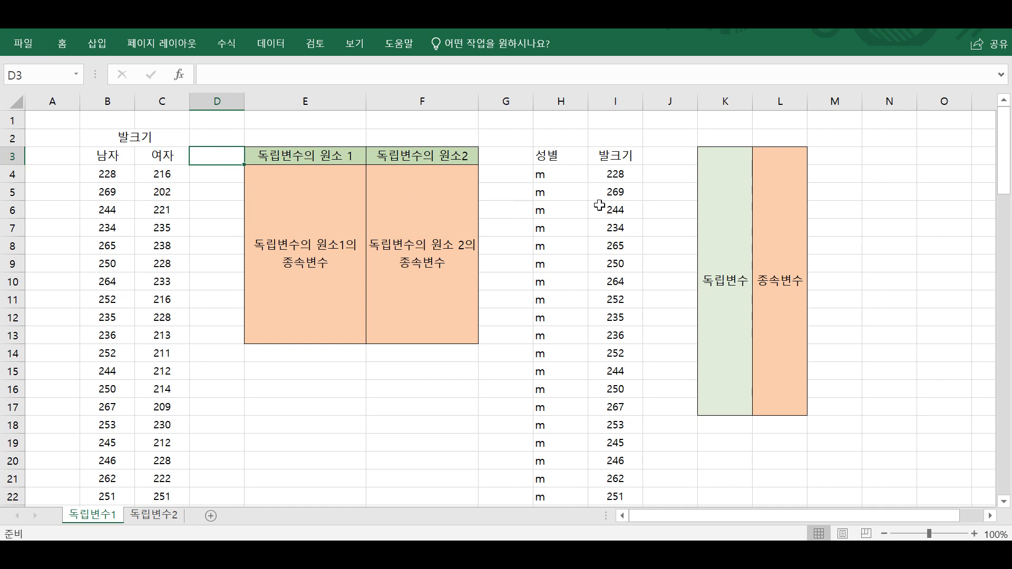
pyautogui.moveTo(564, 160); pyautogui.dragTo(633, 299)
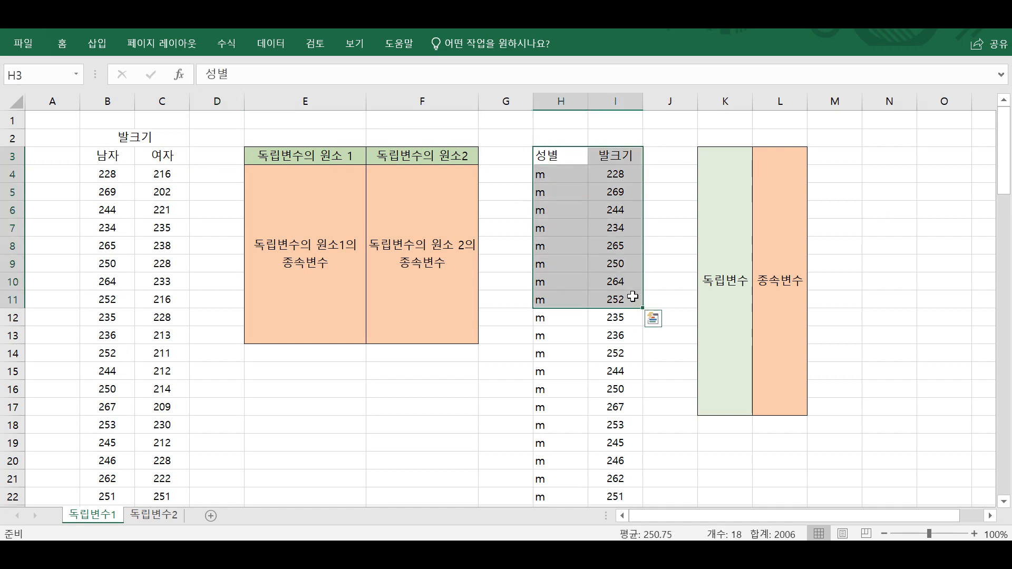
pyautogui.click(106, 175)
pyautogui.click(124, 159)
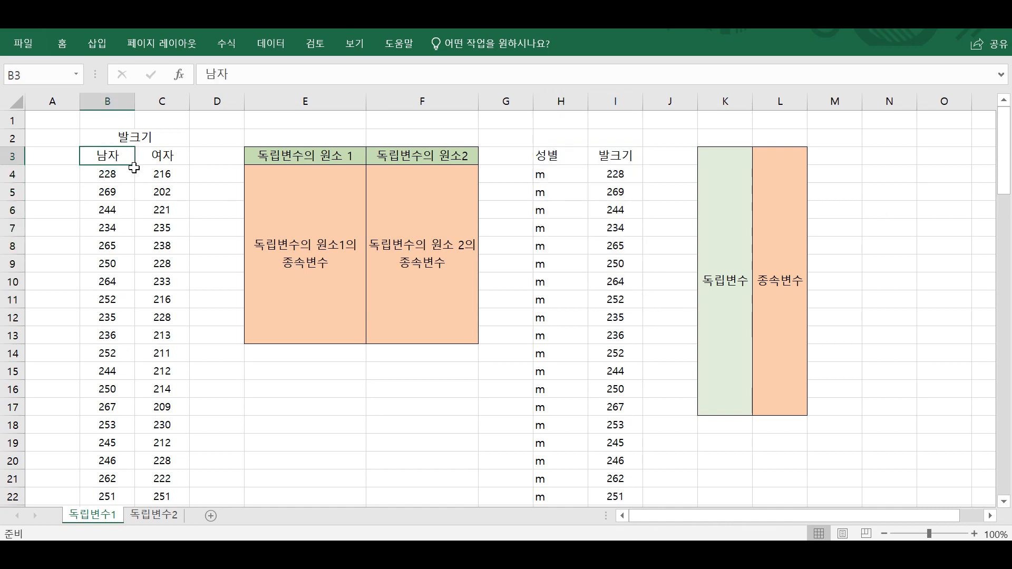
pyautogui.click(156, 350)
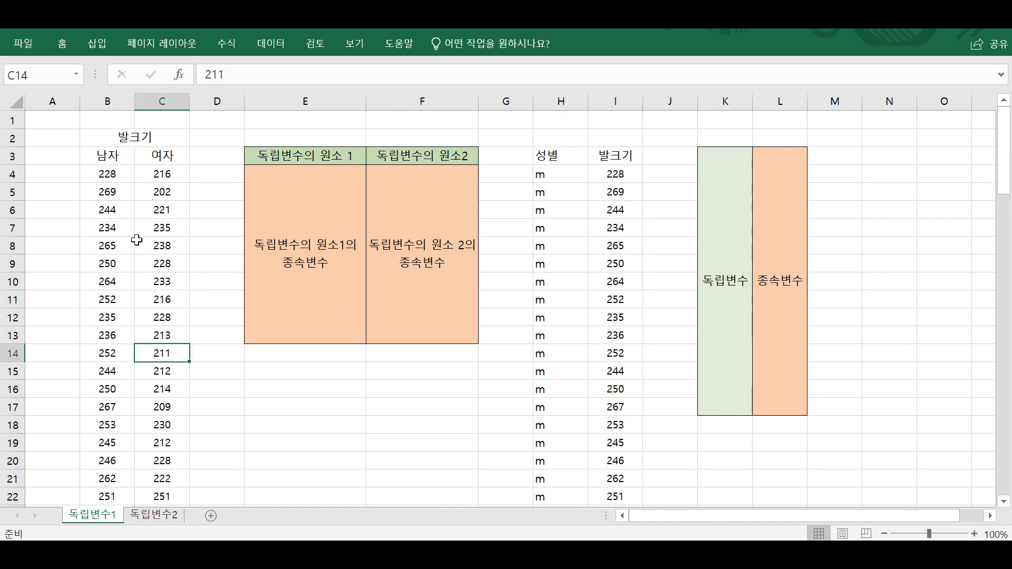
pyautogui.click(108, 142)
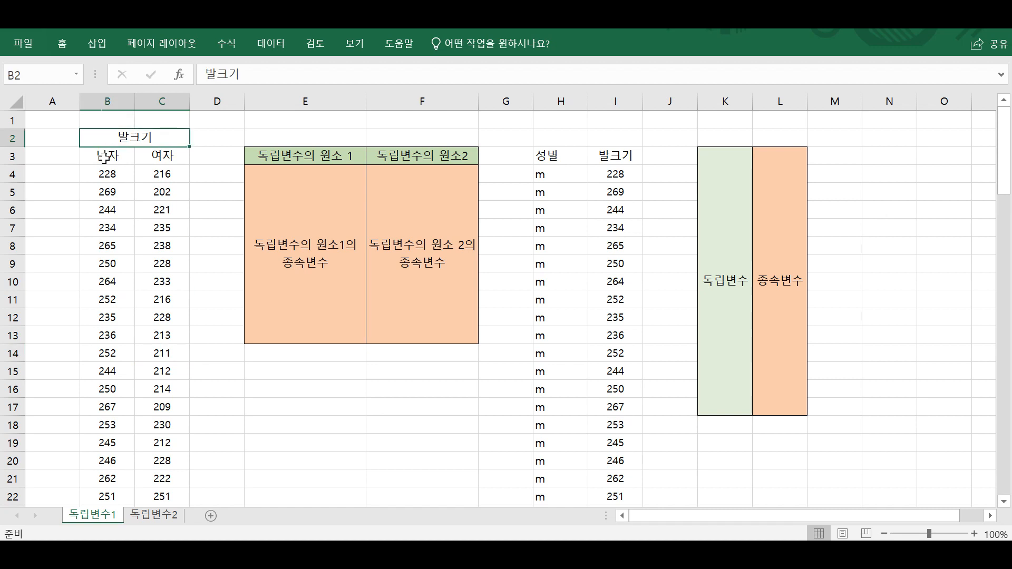
pyautogui.moveTo(108, 156); pyautogui.dragTo(173, 389)
pyautogui.click(237, 393)
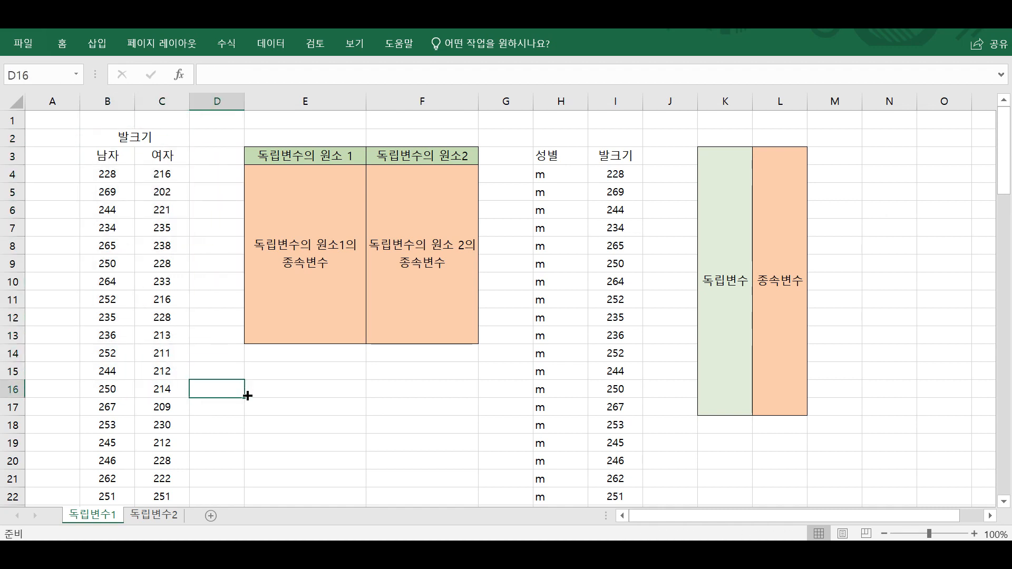
# Open the 독립변수2 sheet and examine the entries in its 나이(기준 50) column.
pyautogui.click(168, 521)
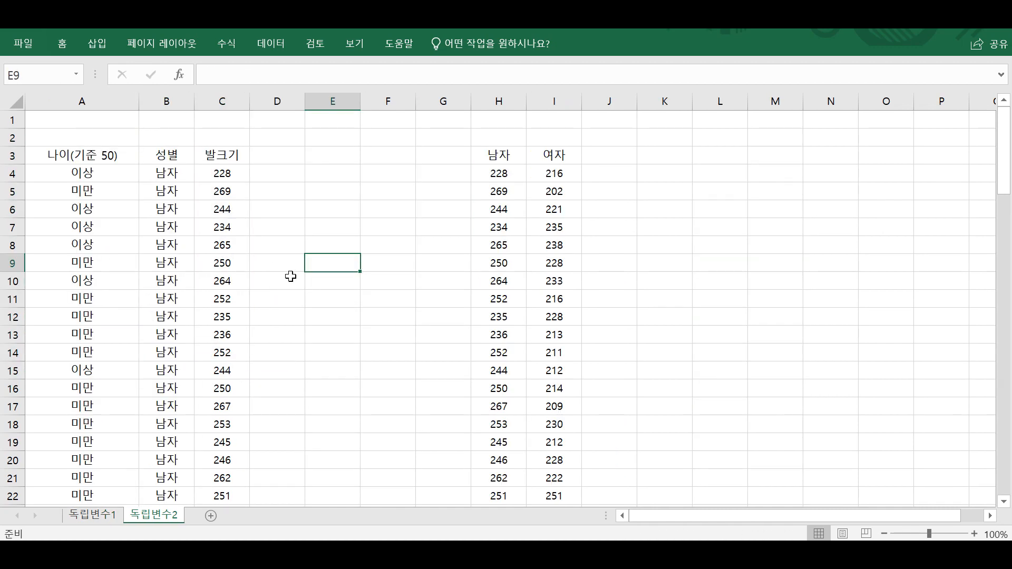
pyautogui.click(290, 275)
pyautogui.click(498, 173)
pyautogui.moveTo(81, 155); pyautogui.dragTo(83, 244)
pyautogui.scroll(-2, 83, 248)
pyautogui.scroll(2, 79, 158)
pyautogui.moveTo(78, 155); pyautogui.dragTo(84, 350)
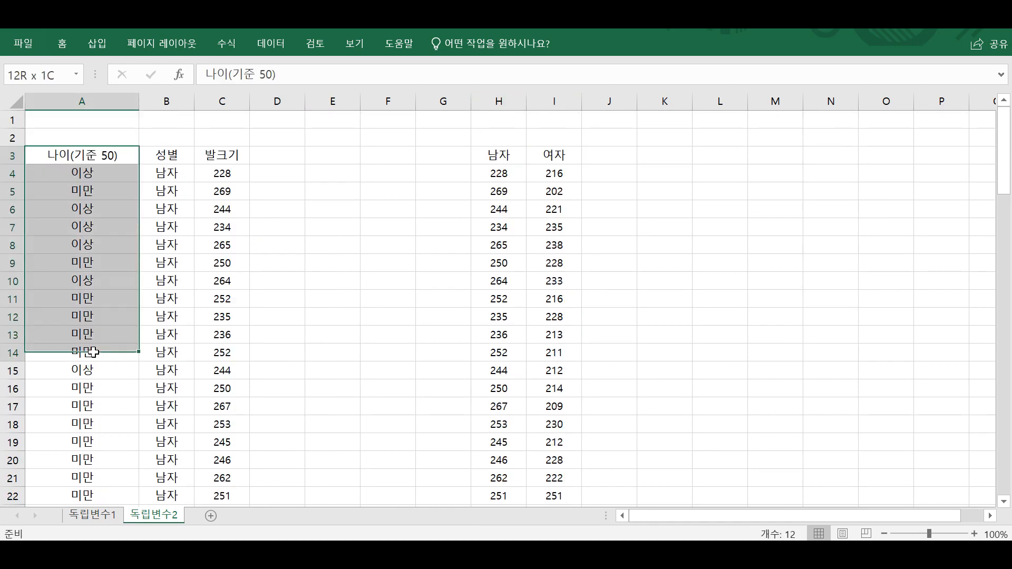
pyautogui.click(90, 351)
pyautogui.click(105, 169)
# Switch to the Notepad notes, add the line 나이(범주형데이터) = {50이상, 50미만} below the 성별 line, and select it.
pyautogui.hotkey('alt', 'Tab')
pyautogui.click(849, 191)
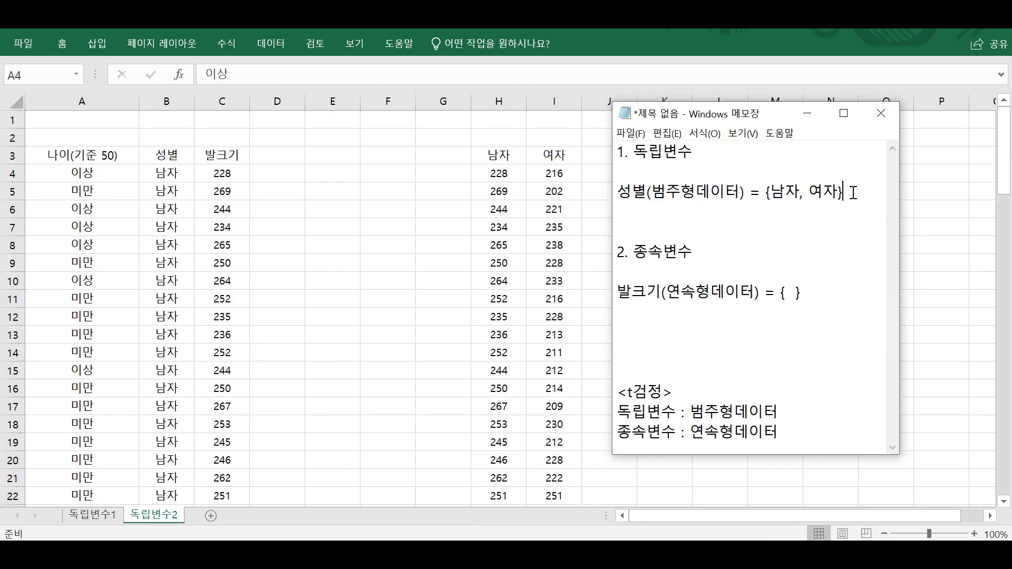
pyautogui.press('Return')
pyautogui.write('나이(ㅂ')
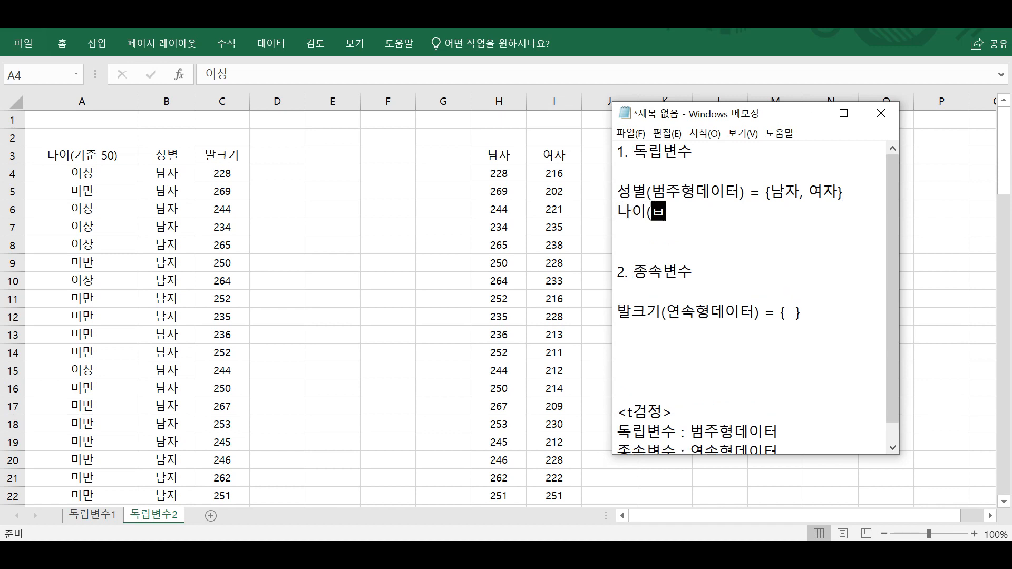
pyautogui.write('주형데이터) = {')
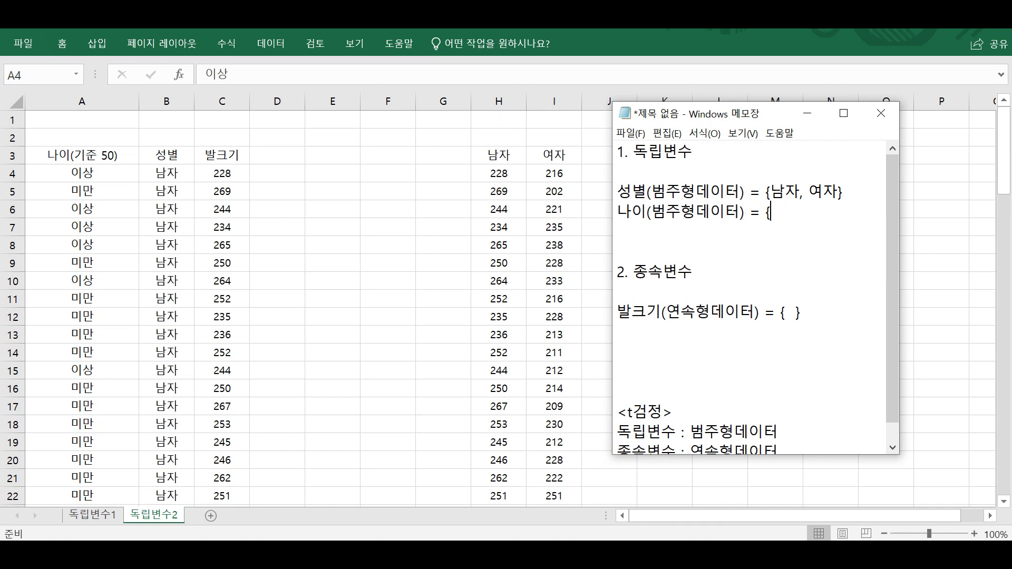
pyautogui.write('50이상, 50미만}')
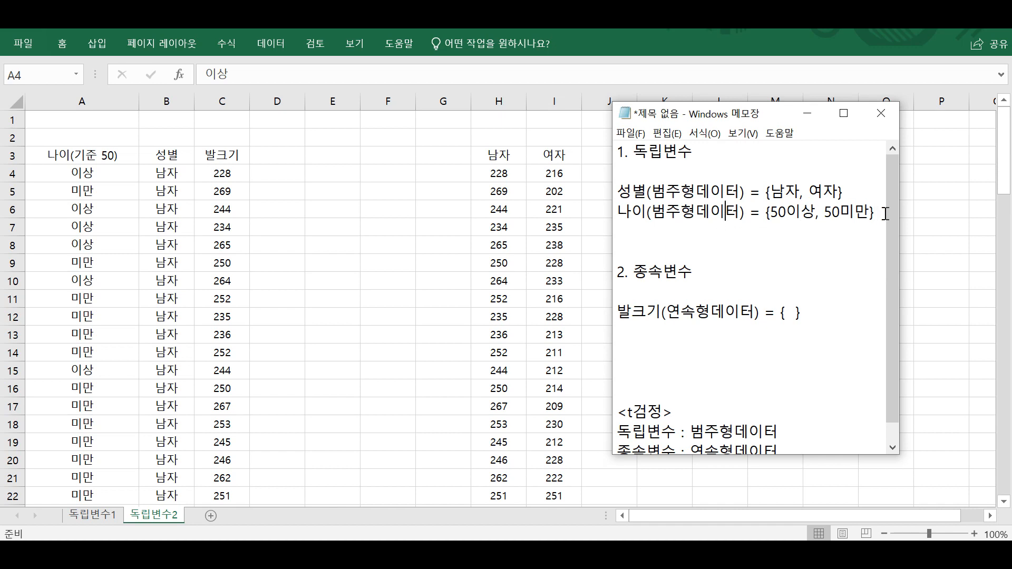
pyautogui.moveTo(885, 213); pyautogui.dragTo(621, 210)
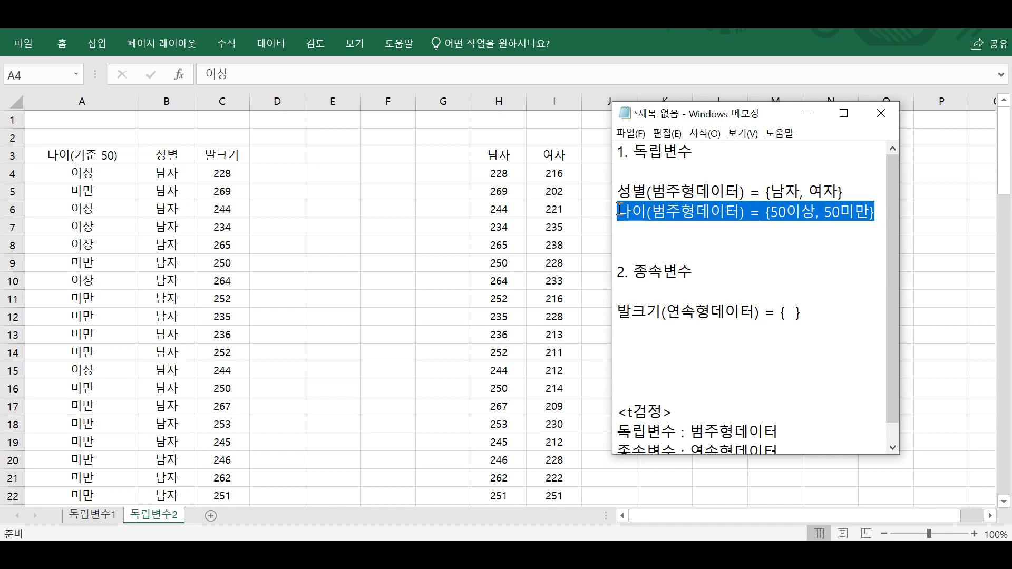
# Return to the workbook and examine the 이상 and 미만 entries in the 나이(기준 50) column alongside the 성별 column.
pyautogui.click(784, 206)
pyautogui.click(135, 154)
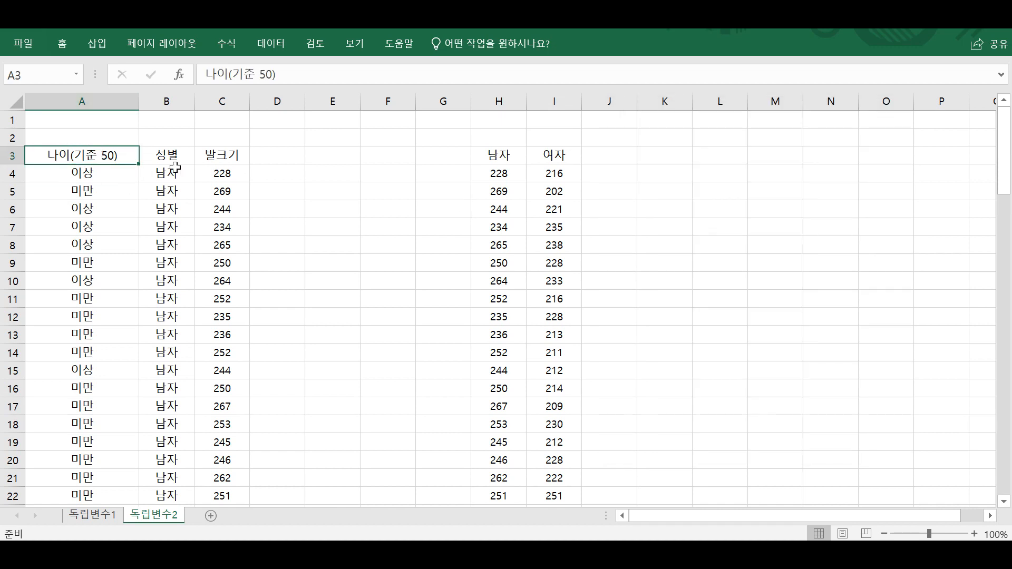
pyautogui.moveTo(86, 154); pyautogui.dragTo(106, 220)
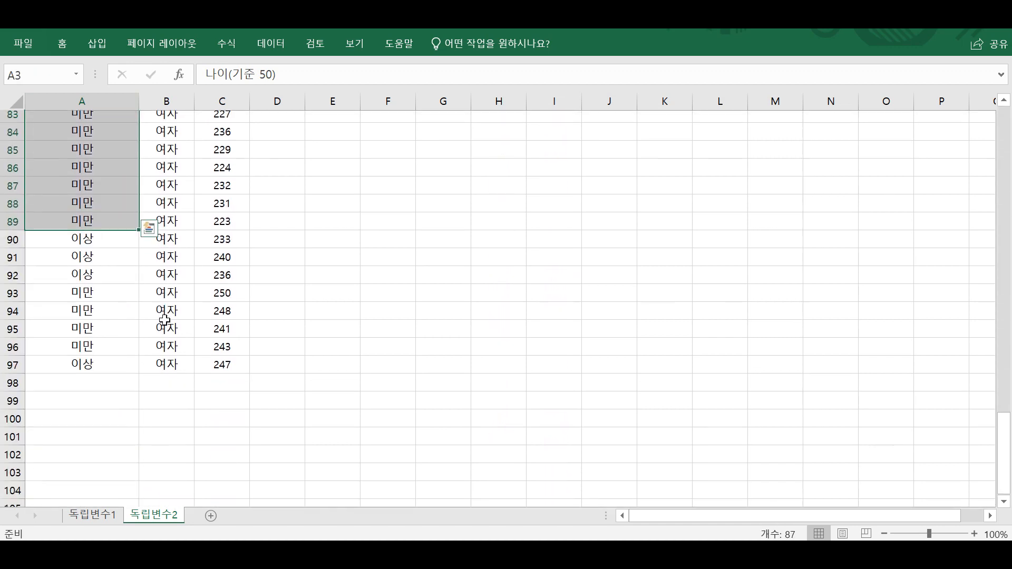
pyautogui.scroll(20, 122, 277)
pyautogui.click(107, 190)
pyautogui.click(105, 171)
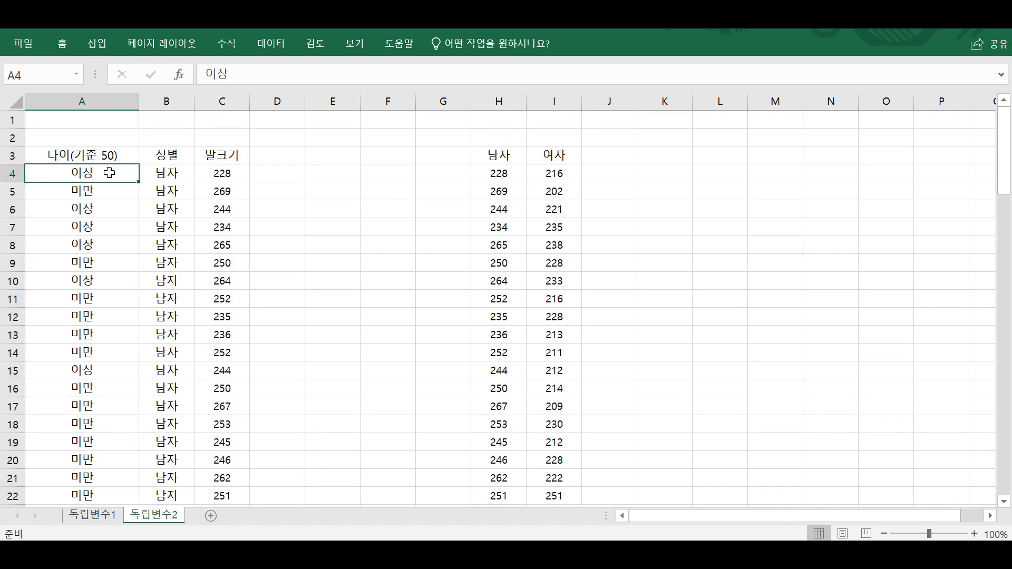
pyautogui.click(101, 193)
pyautogui.scroll(-3, 111, 194)
pyautogui.scroll(3, 111, 195)
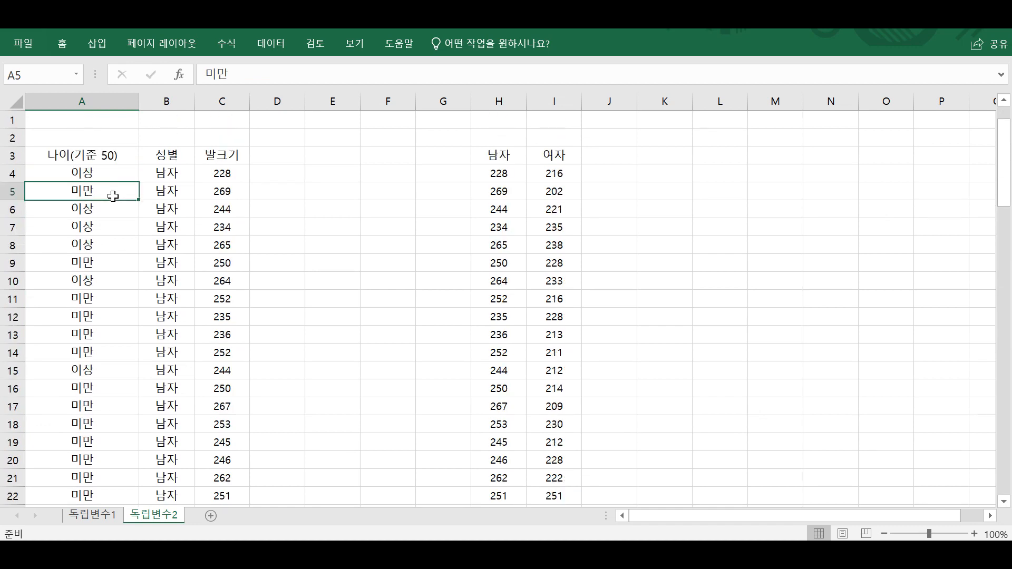
pyautogui.moveTo(105, 170); pyautogui.dragTo(119, 519)
pyautogui.scroll(2, 114, 369)
pyautogui.click(104, 279)
pyautogui.scroll(20, 120, 476)
pyautogui.click(153, 228)
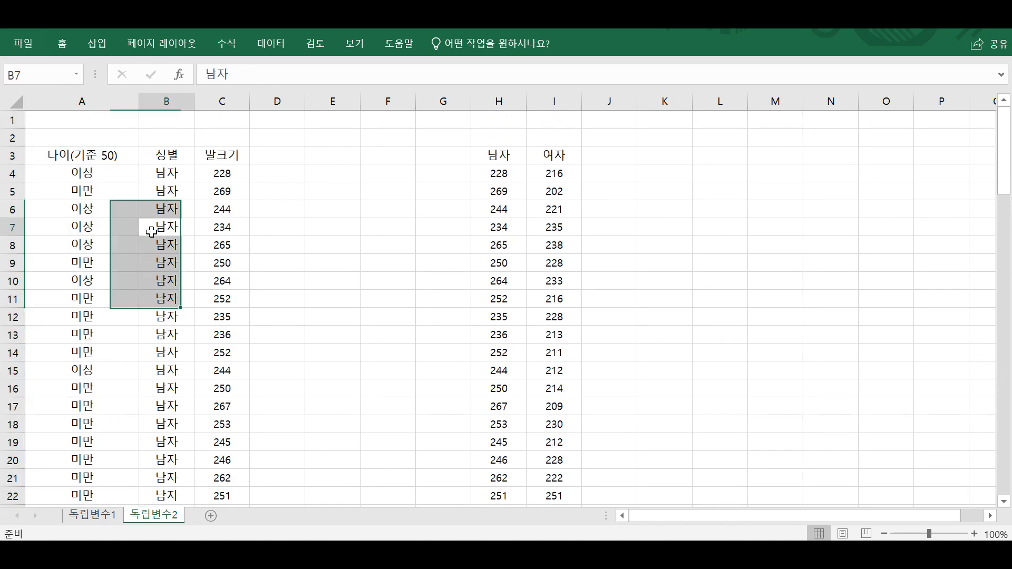
# Examine how the foot sizes are laid out in the separate 남자 and 여자 columns.
pyautogui.click(606, 157)
pyautogui.moveTo(505, 154); pyautogui.dragTo(576, 283)
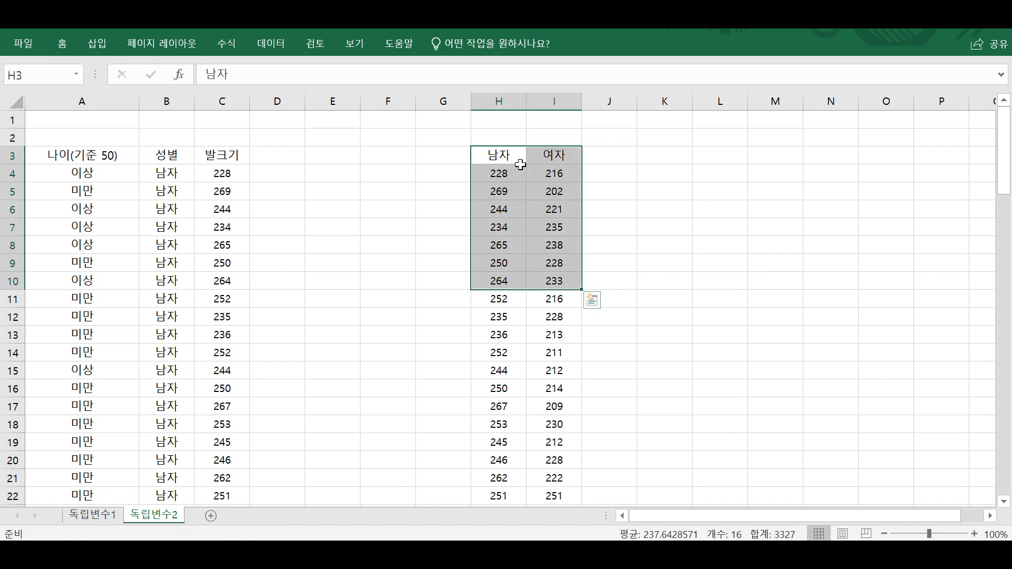
pyautogui.click(521, 159)
pyautogui.moveTo(481, 153); pyautogui.dragTo(543, 459)
# Enter the column headings 50미만 in K3 and 50이상 in L3 for a foot-size table by age.
pyautogui.click(635, 142)
pyautogui.click(659, 155)
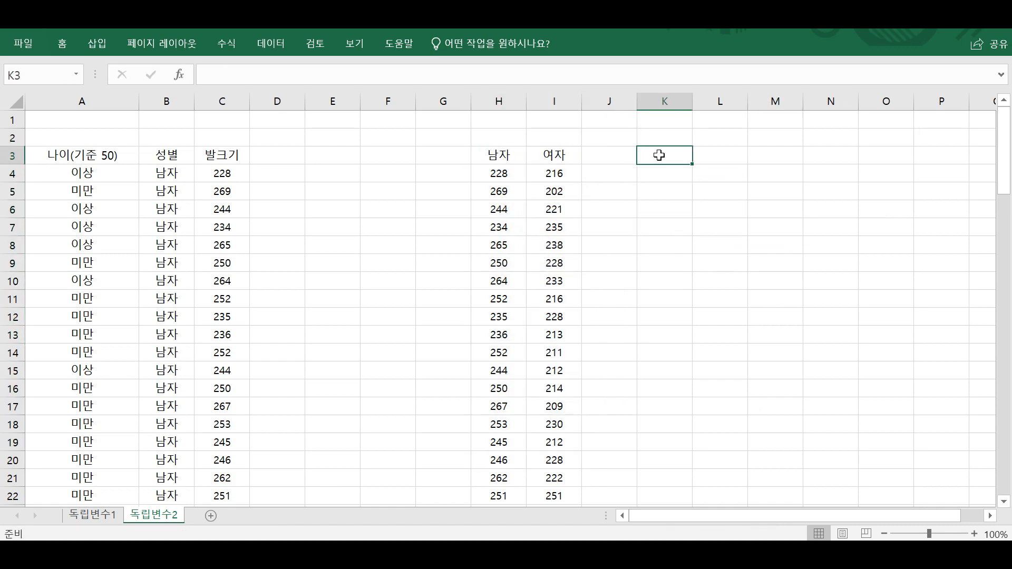
pyautogui.write('50미만')
pyautogui.press('Tab')
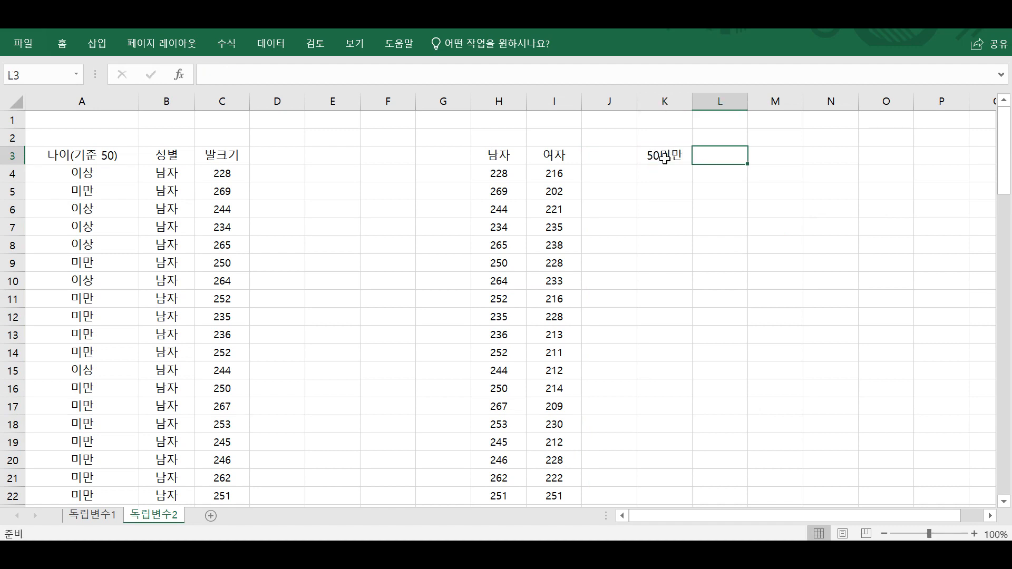
pyautogui.write('50이상')
pyautogui.press('Return')
pyautogui.click(697, 180)
pyautogui.moveTo(665, 158); pyautogui.dragTo(713, 370)
pyautogui.click(674, 180)
pyautogui.click(711, 172)
pyautogui.click(675, 179)
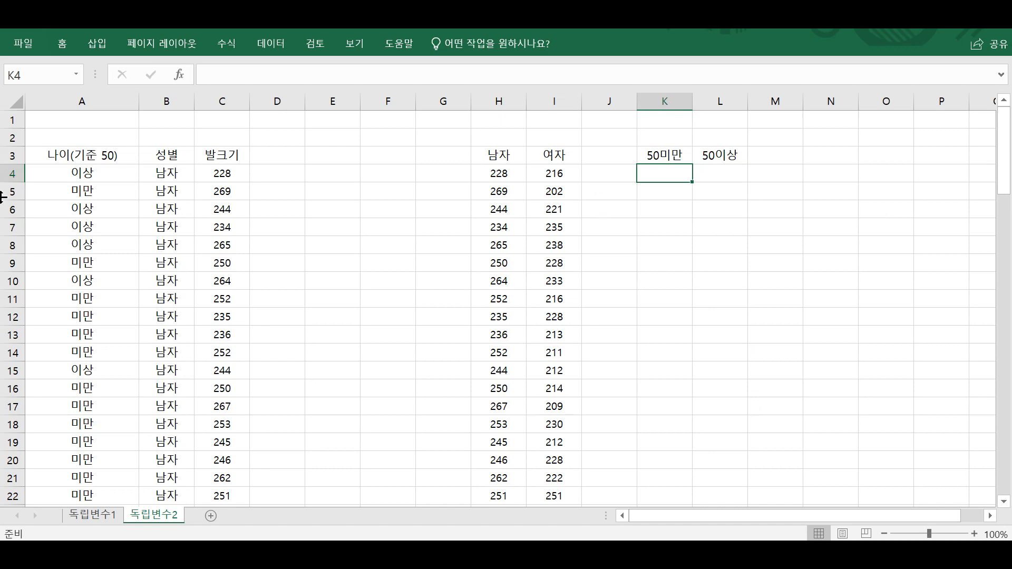
# Copy the age, gender and foot-size rows A4:C97 to a working area starting at N3.
pyautogui.moveTo(63, 179); pyautogui.dragTo(249, 517)
pyautogui.hotkey('ctrl', 'c')
pyautogui.scroll(20, 836, 230)
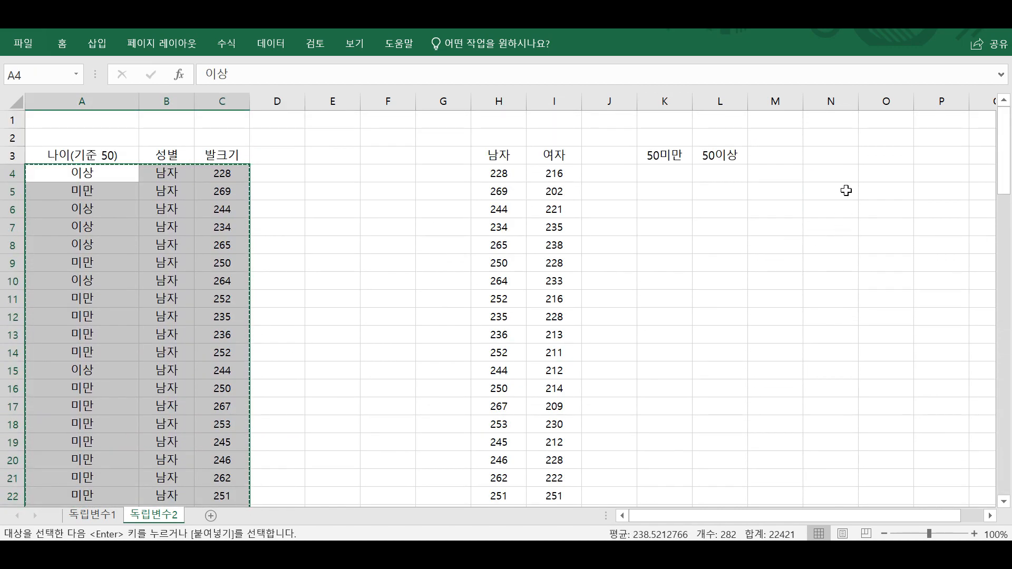
pyautogui.click(831, 155)
pyautogui.hotkey('ctrl', 'v')
# Sort the pasted rows by the age column in ascending order so 미만 rows precede 이상 rows.
pyautogui.scroll(-20, 817, 161)
pyautogui.rightClick(820, 159)
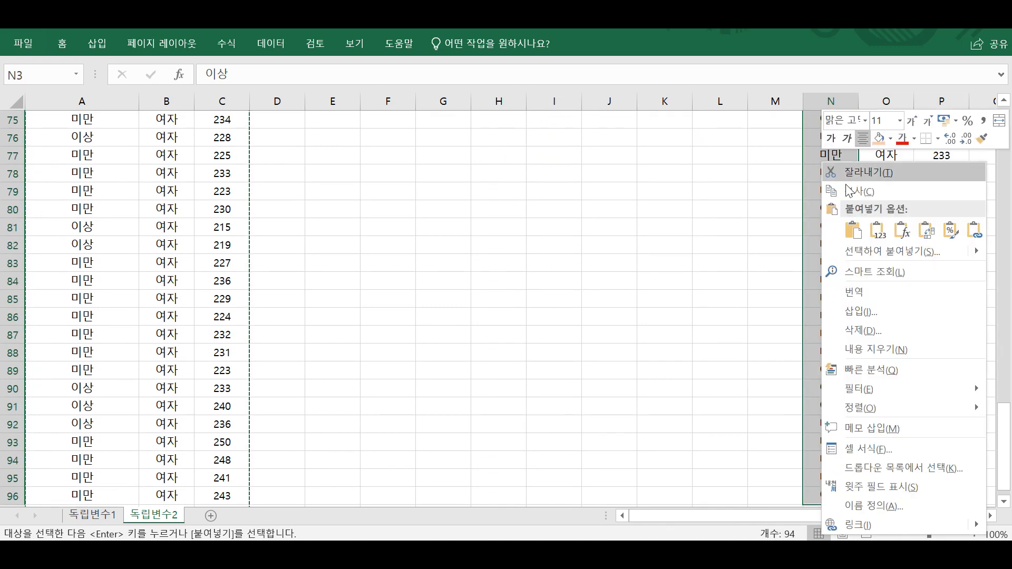
pyautogui.moveTo(880, 403)
pyautogui.click(792, 405)
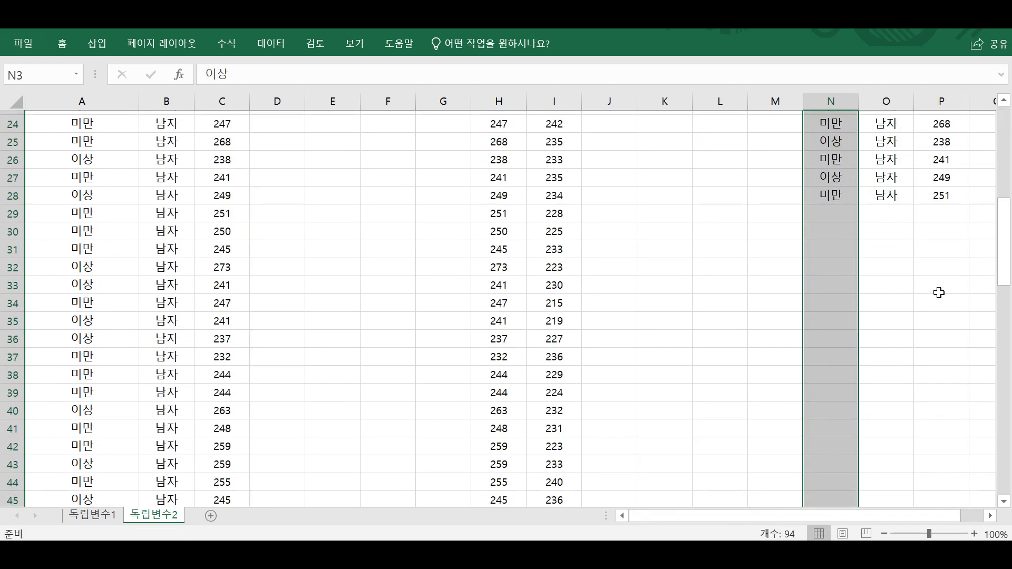
pyautogui.press('Return')
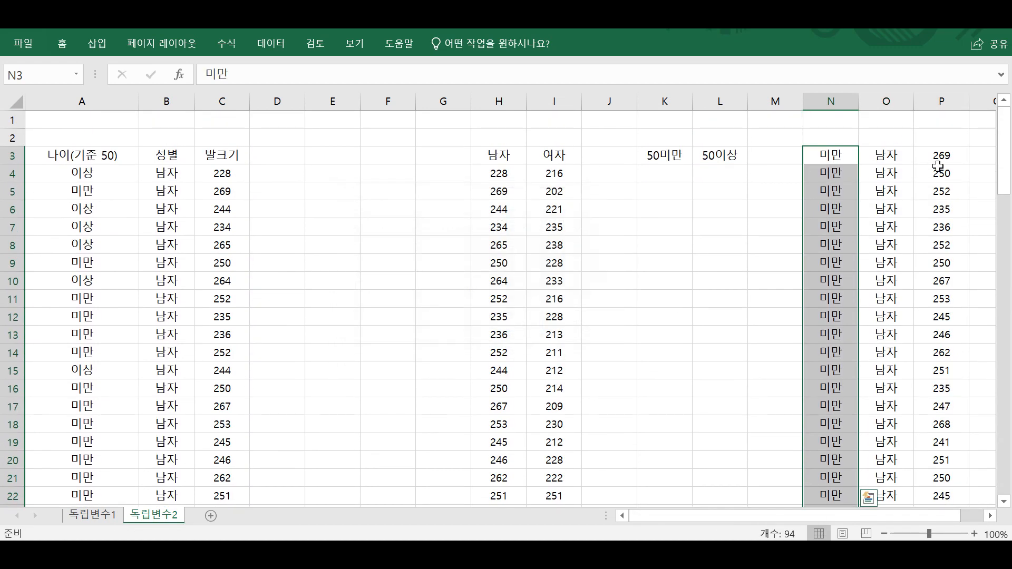
# Move the foot sizes of the sorted 미만 rows into the 50미만 column starting at K4.
pyautogui.moveTo(940, 158); pyautogui.dragTo(941, 299)
pyautogui.hotkey('ctrl', 'c')
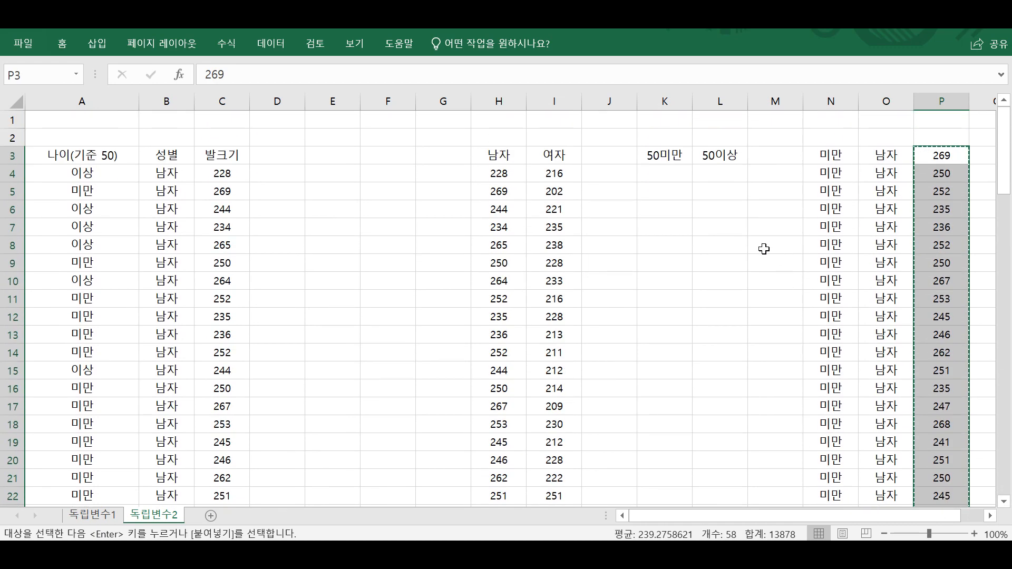
pyautogui.click(669, 178)
pyautogui.hotkey('ctrl', 'v')
# Move the foot sizes of the sorted 이상 rows into the 50이상 column starting at L4.
pyautogui.scroll(-20, 896, 285)
pyautogui.scroll(3, 943, 248)
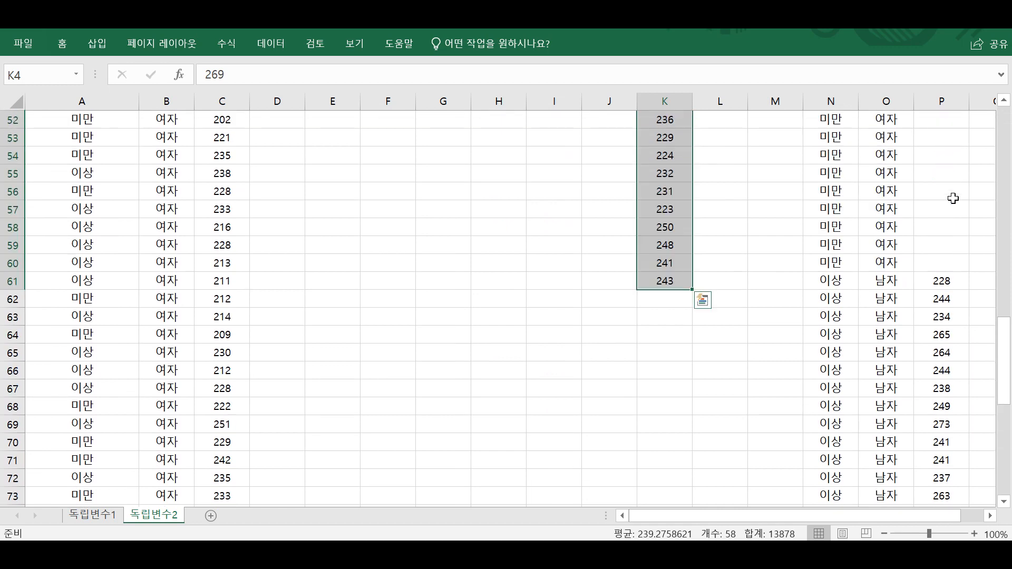
pyautogui.moveTo(935, 286); pyautogui.dragTo(941, 490)
pyautogui.hotkey('ctrl', 'x')
pyautogui.scroll(20, 788, 296)
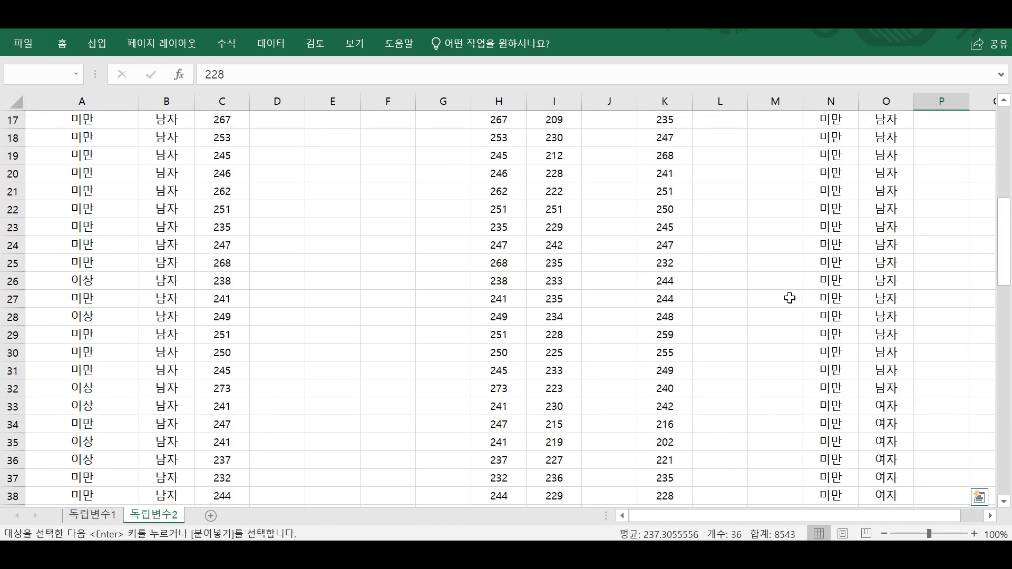
pyautogui.click(709, 172)
pyautogui.hotkey('ctrl', 'v')
# Clear the leftover age and gender working data from columns N and O.
pyautogui.moveTo(829, 100); pyautogui.dragTo(881, 97)
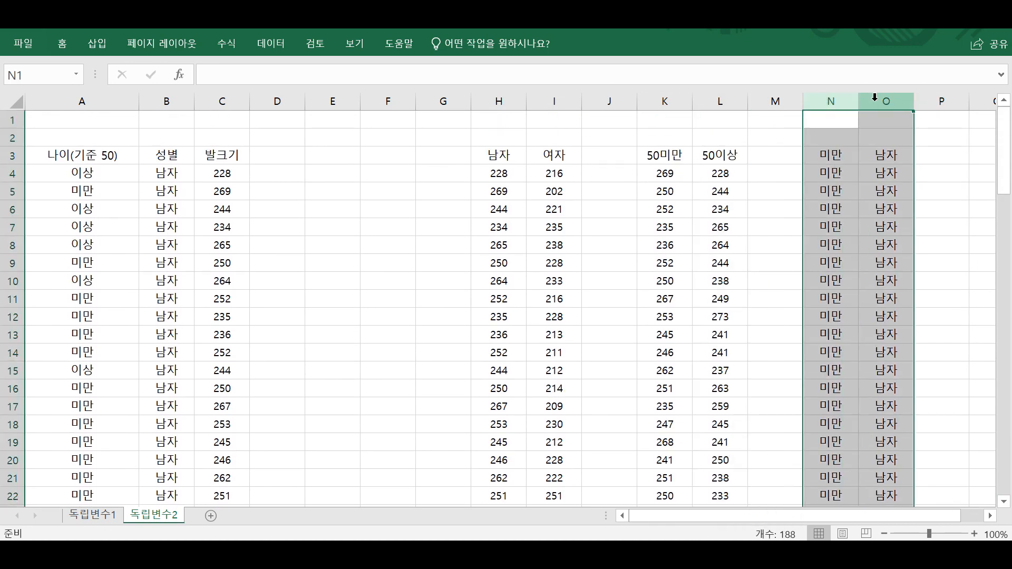
pyautogui.press('Delete')
pyautogui.click(890, 157)
# Examine the stacked layout of the 나이(기준 50), 성별 and 발크기 columns.
pyautogui.click(316, 207)
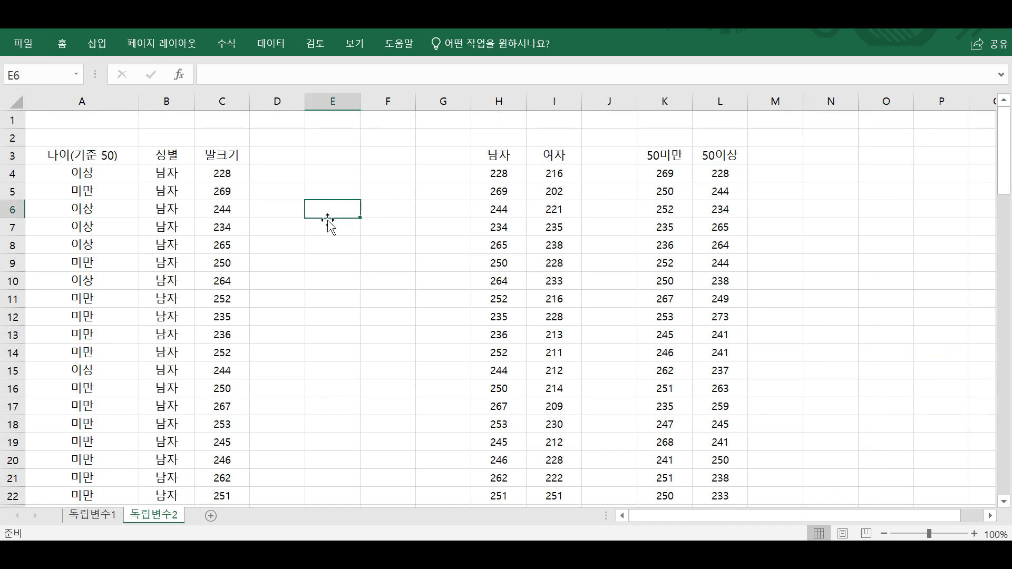
pyautogui.click(327, 222)
pyautogui.moveTo(102, 156); pyautogui.dragTo(245, 370)
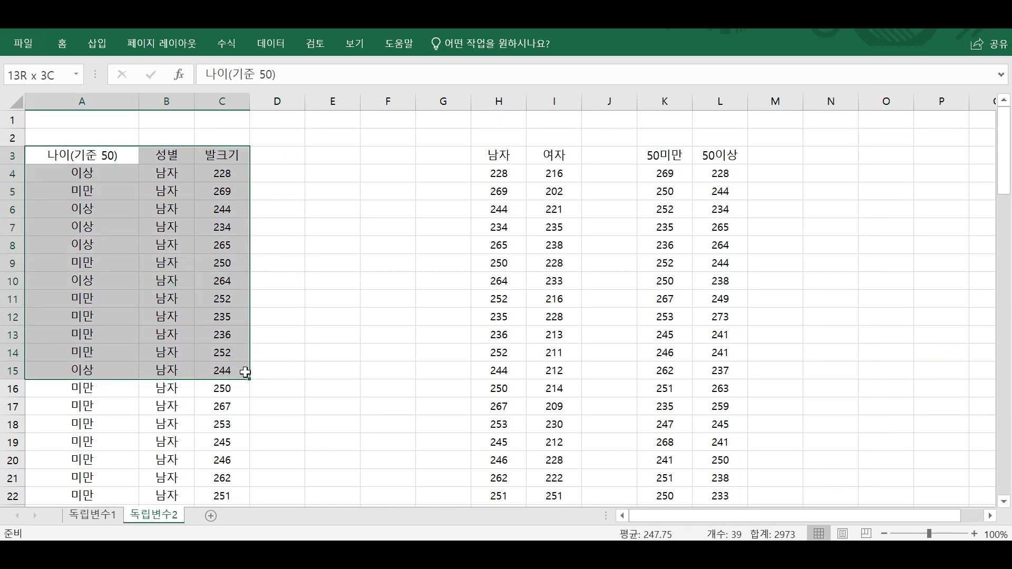
pyautogui.click(111, 190)
pyautogui.moveTo(106, 156); pyautogui.dragTo(202, 379)
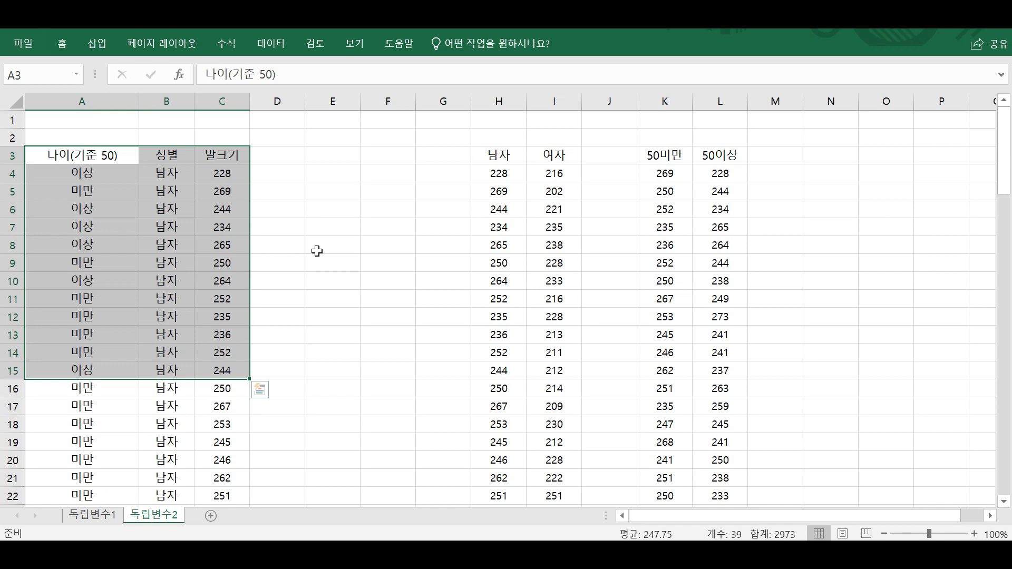
# Try the labels 복용전 in H2 and 복용후 in I2 above the 남자 and 여자 columns.
pyautogui.click(507, 134)
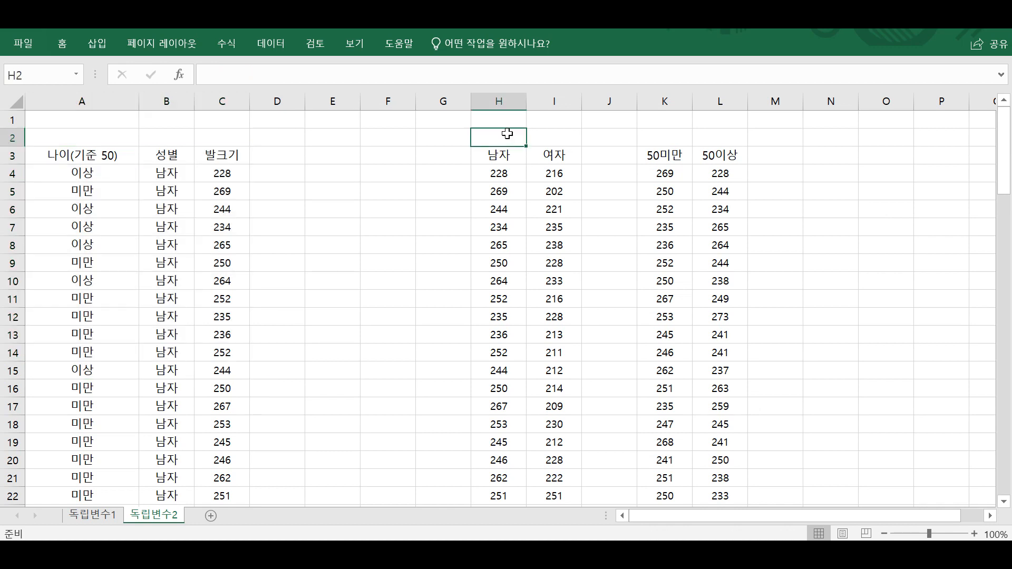
pyautogui.write('복용전')
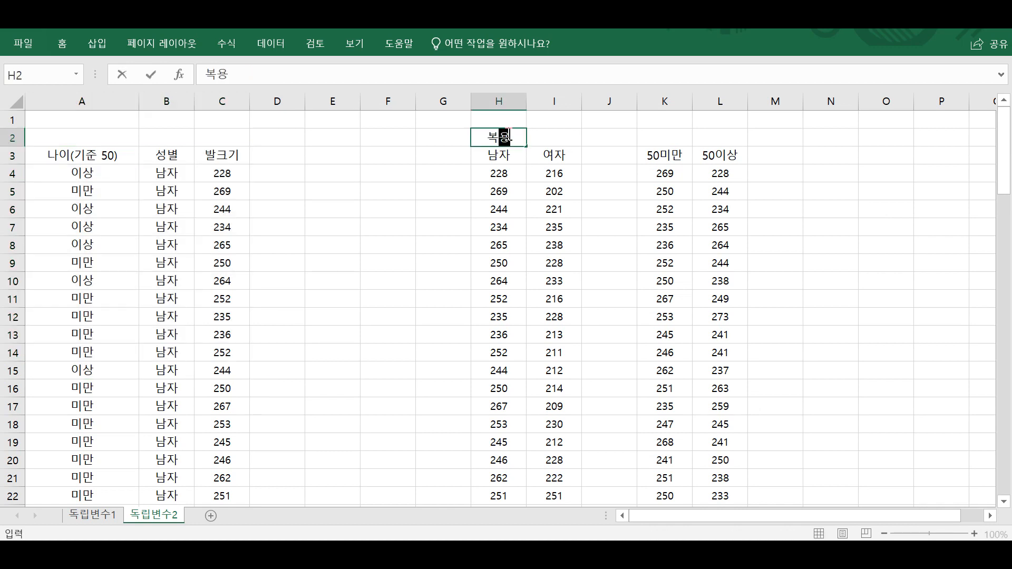
pyautogui.press('Tab')
pyautogui.write('복요ㅇ후')
pyautogui.click(512, 137)
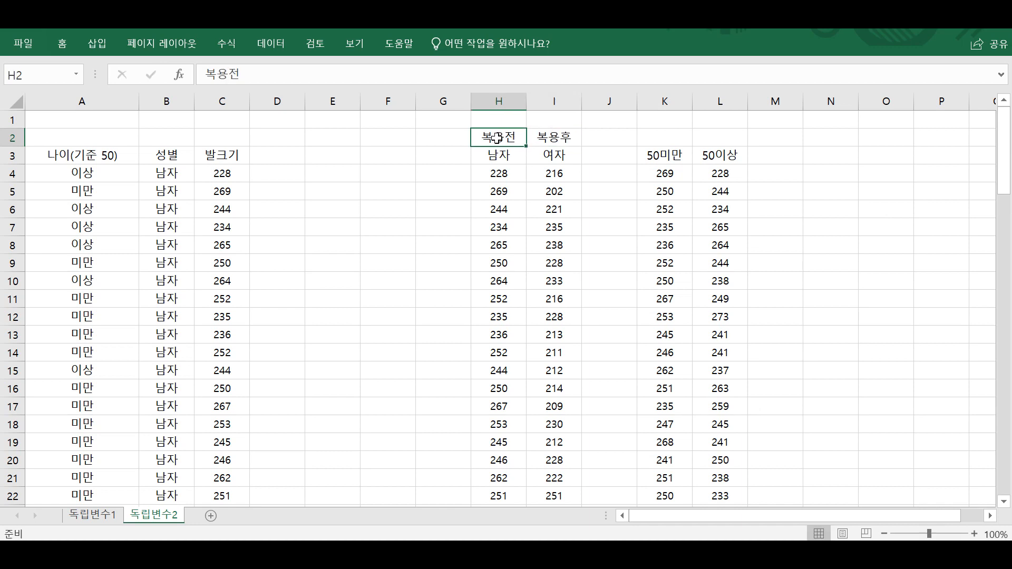
# Compare the side-by-side 남자 and 여자 columns with the stacked 나이(기준 50), 성별 and 발크기 table.
pyautogui.moveTo(512, 179); pyautogui.dragTo(560, 207)
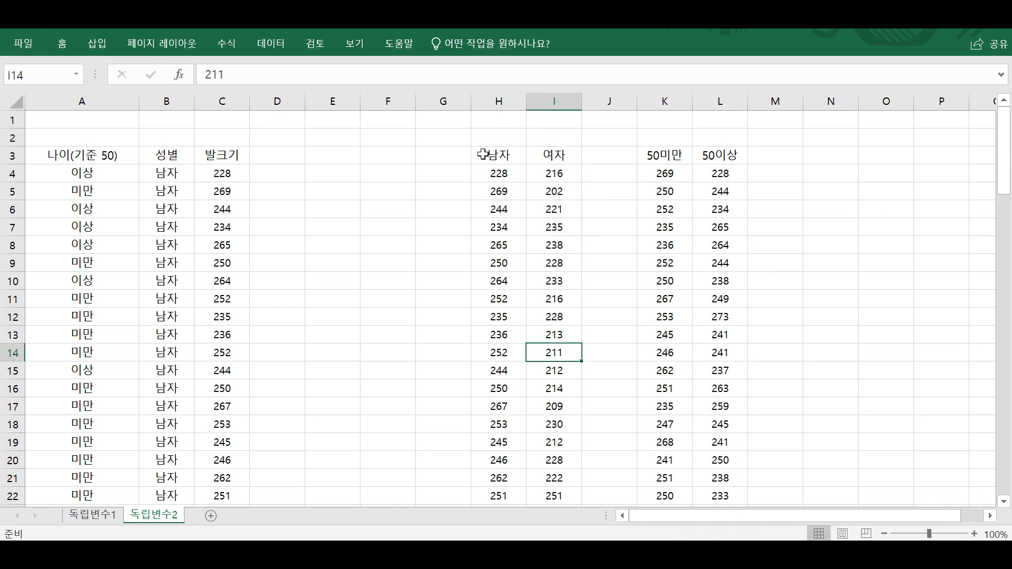
pyautogui.moveTo(486, 152); pyautogui.dragTo(538, 328)
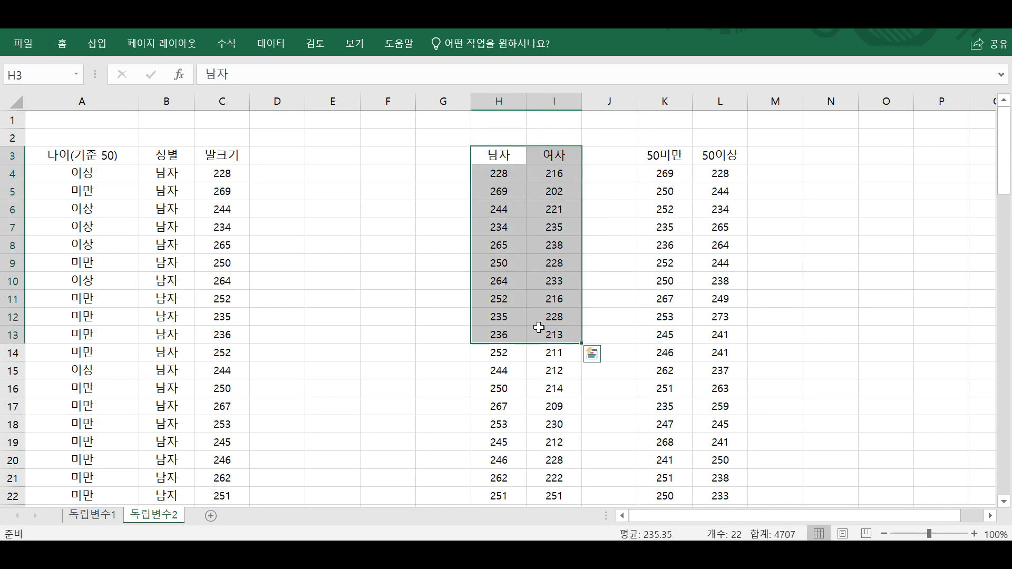
pyautogui.click(309, 161)
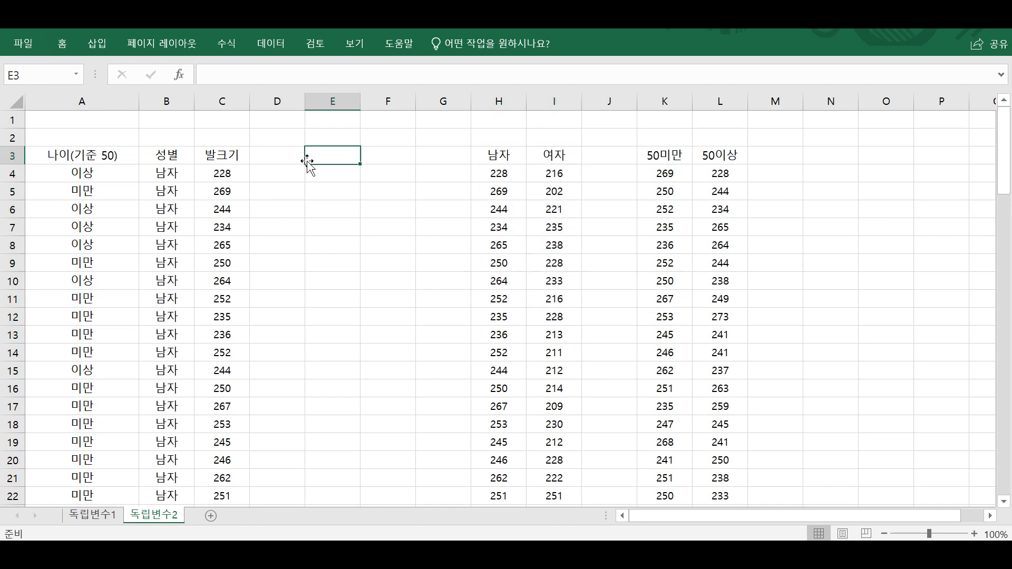
pyautogui.moveTo(87, 157); pyautogui.dragTo(108, 281)
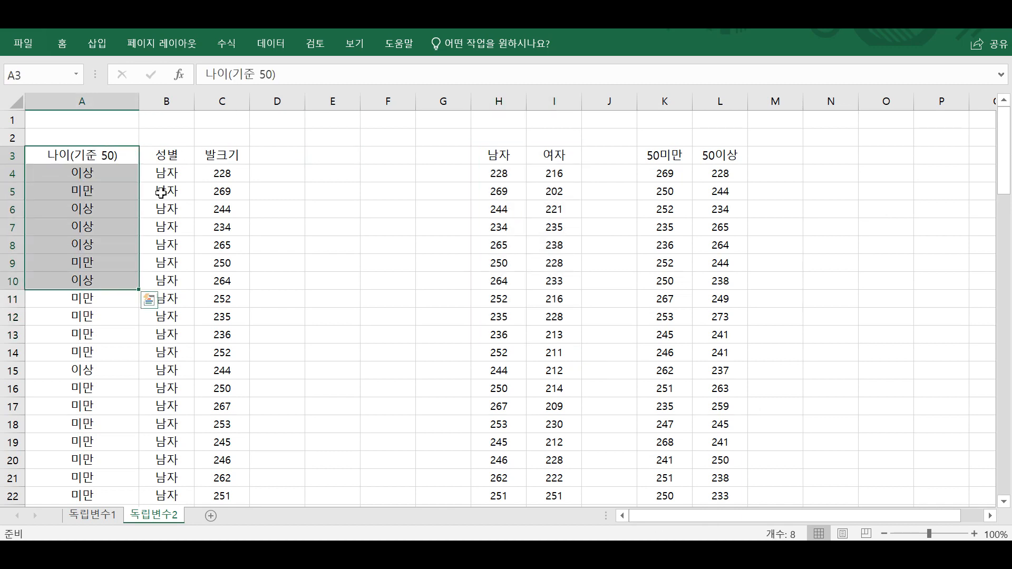
pyautogui.click(158, 177)
pyautogui.moveTo(79, 156); pyautogui.dragTo(324, 357)
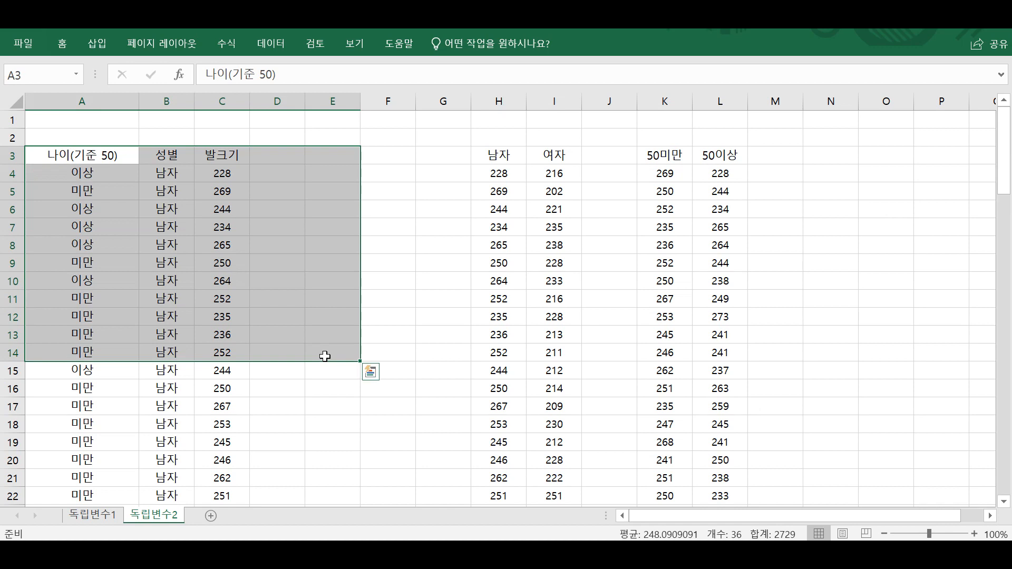
pyautogui.click(241, 316)
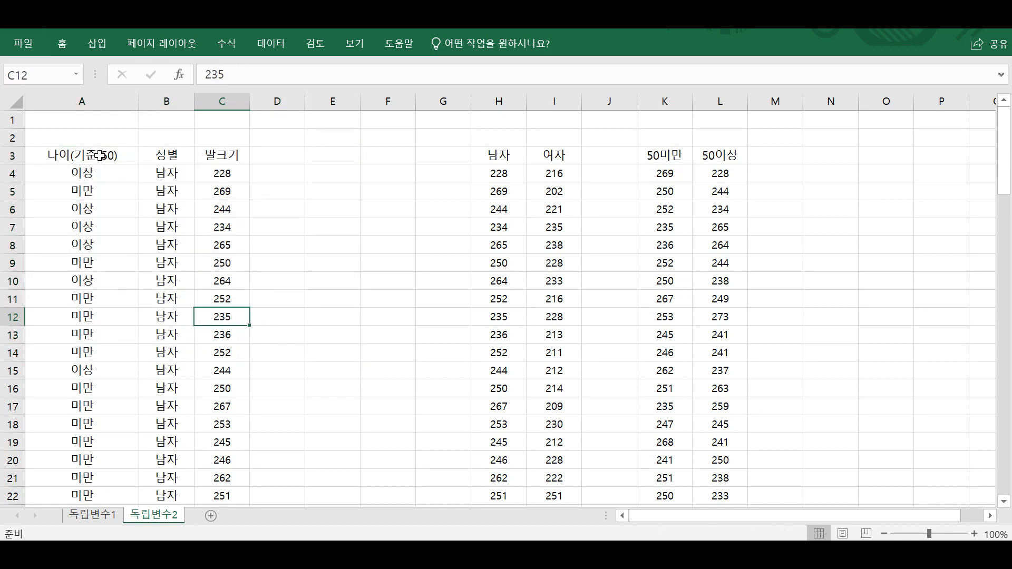
pyautogui.moveTo(100, 156); pyautogui.dragTo(237, 428)
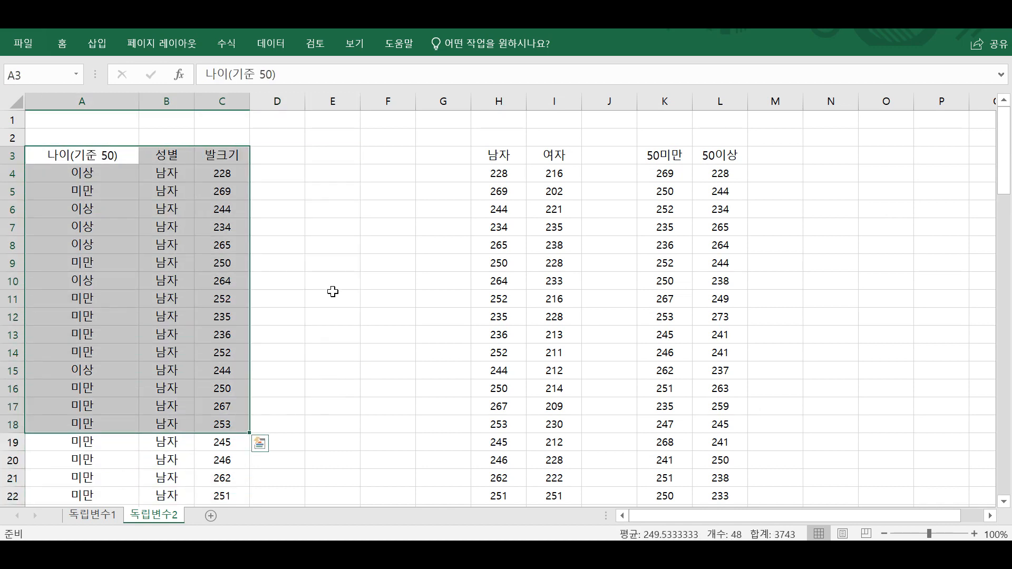
pyautogui.click(332, 289)
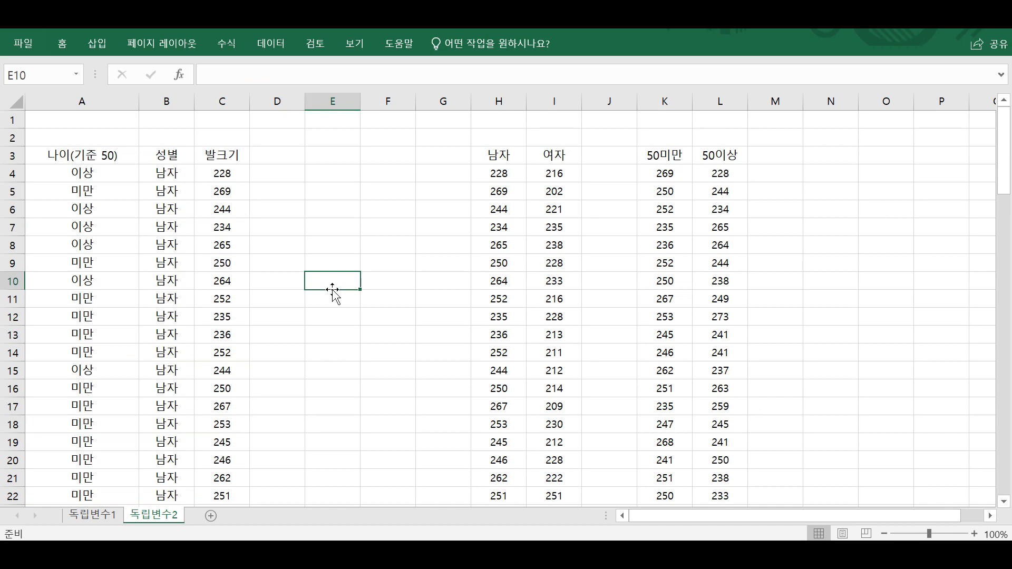
pyautogui.click(346, 197)
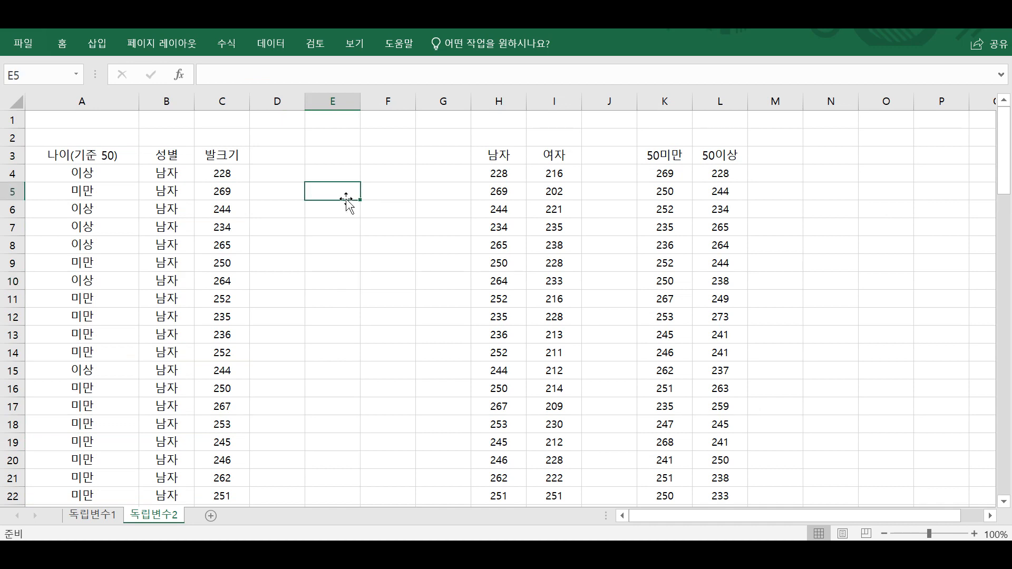